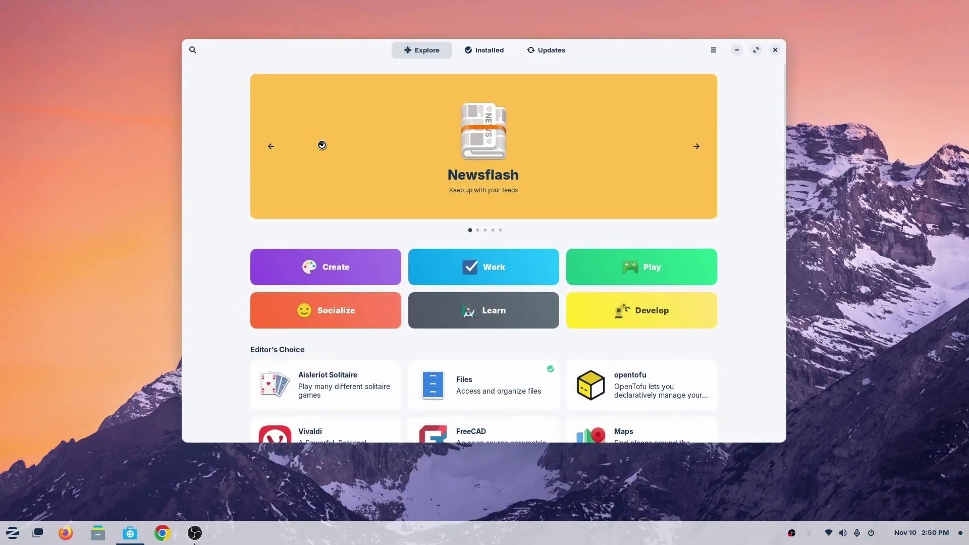
# - Search GNOME Software for 'microsoft edge'
pyautogui.click(193, 49)
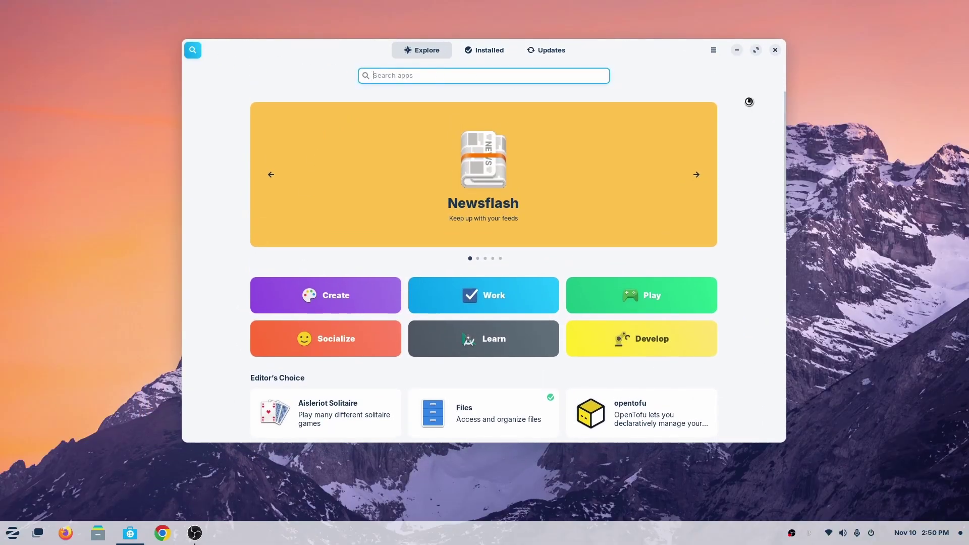
pyautogui.write('mic')
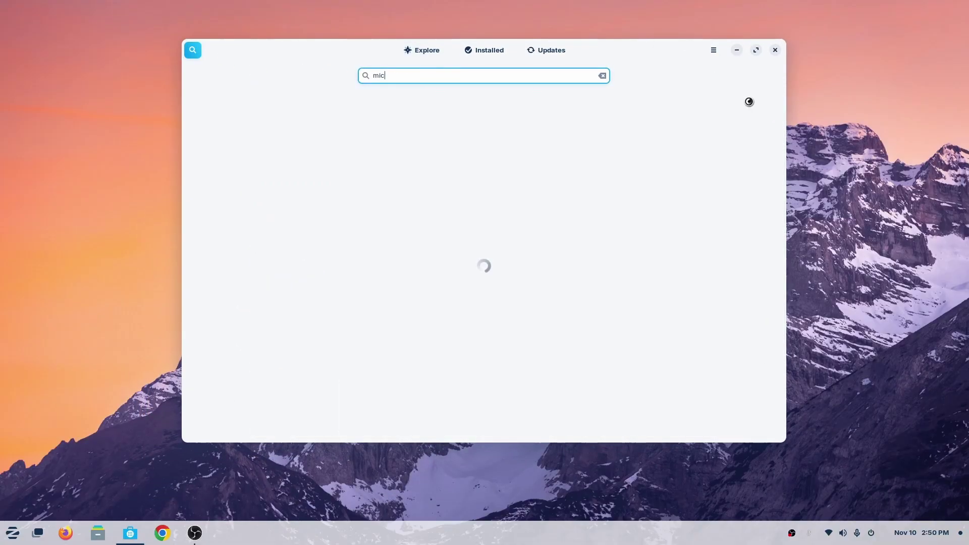
pyautogui.write('rosoft edge')
# - Open the Microsoft Edge page, check its install sources, and highlight the unverified-wrapper note
pyautogui.click(583, 123)
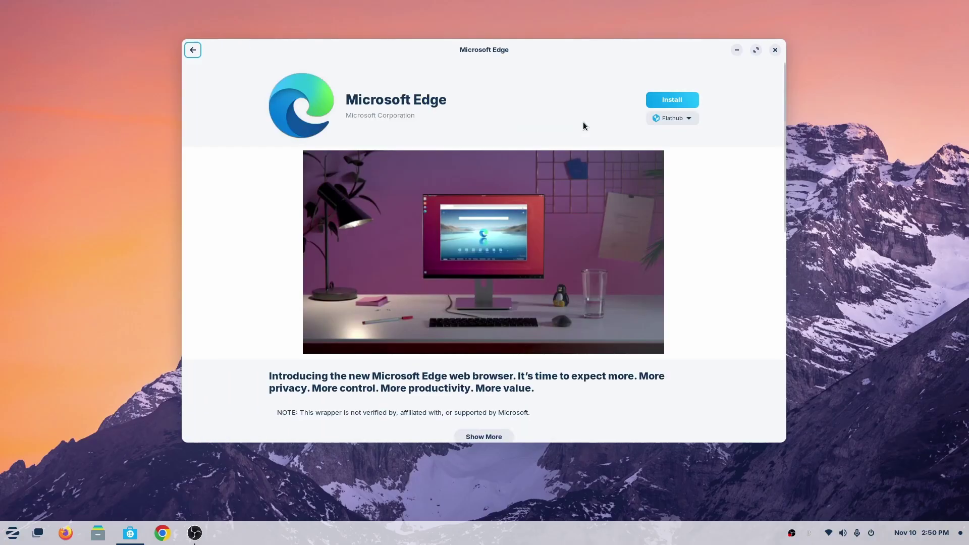
pyautogui.click(670, 102)
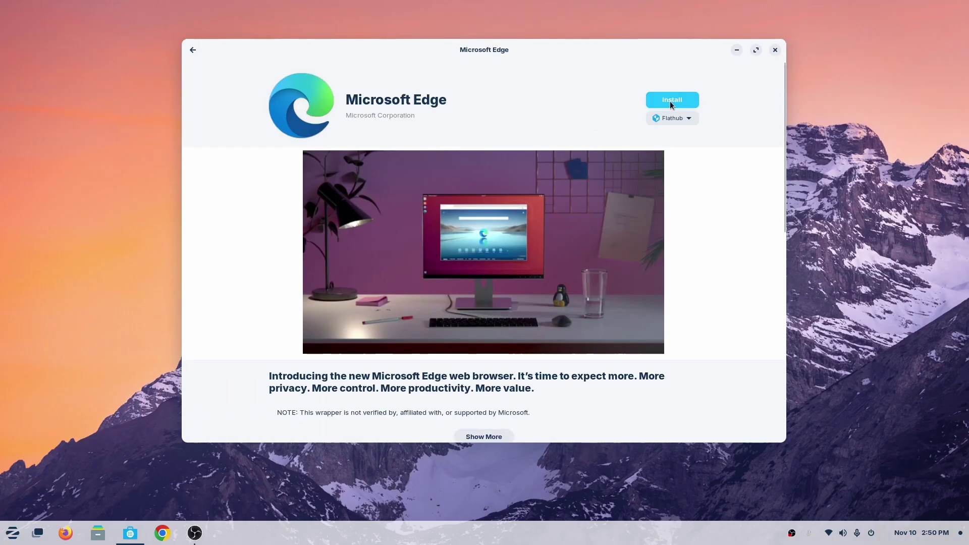
pyautogui.click(676, 118)
pyautogui.click(680, 119)
pyautogui.scroll(-2, 717, 229)
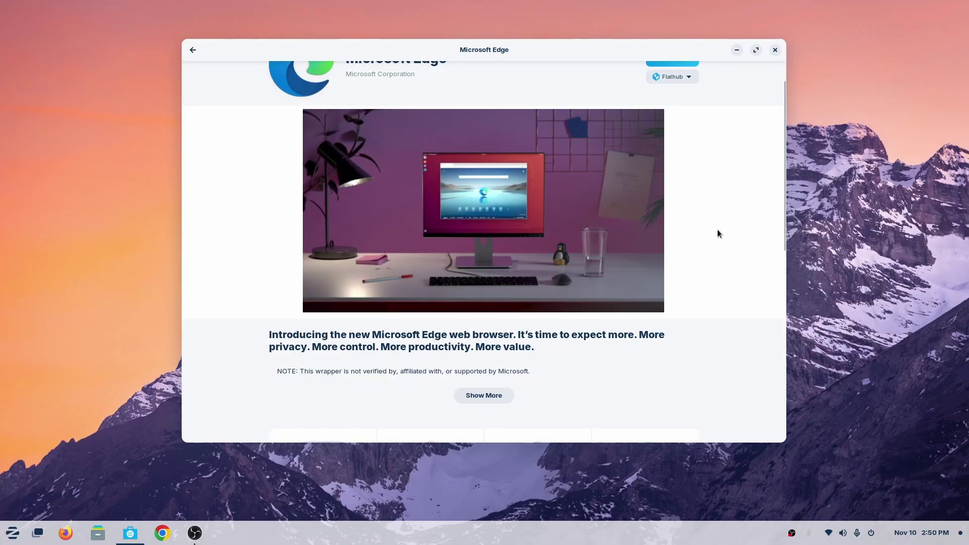
pyautogui.moveTo(273, 372); pyautogui.dragTo(525, 376)
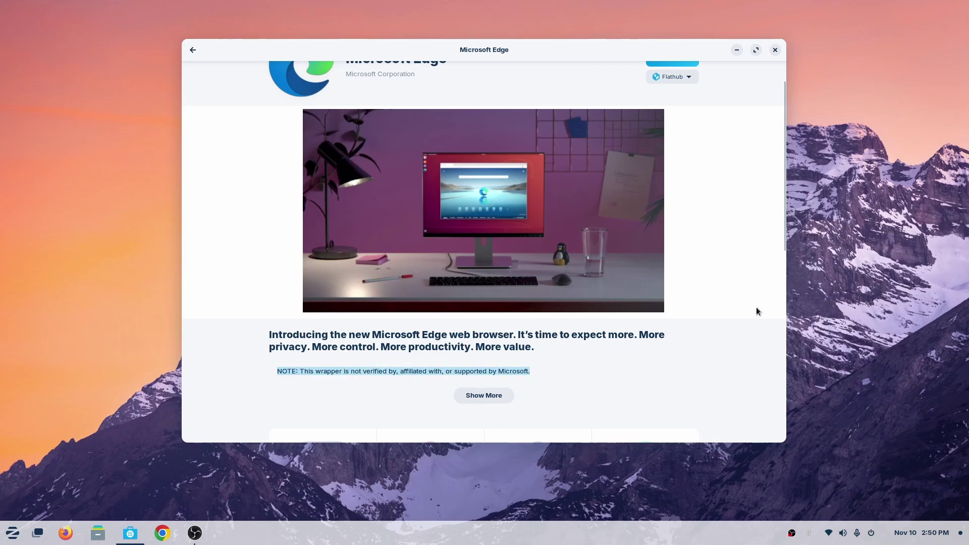
pyautogui.scroll(2, 756, 308)
# - Start the Edge install from Flathub, cancel it, then start it again
pyautogui.click(679, 97)
pyautogui.click(685, 107)
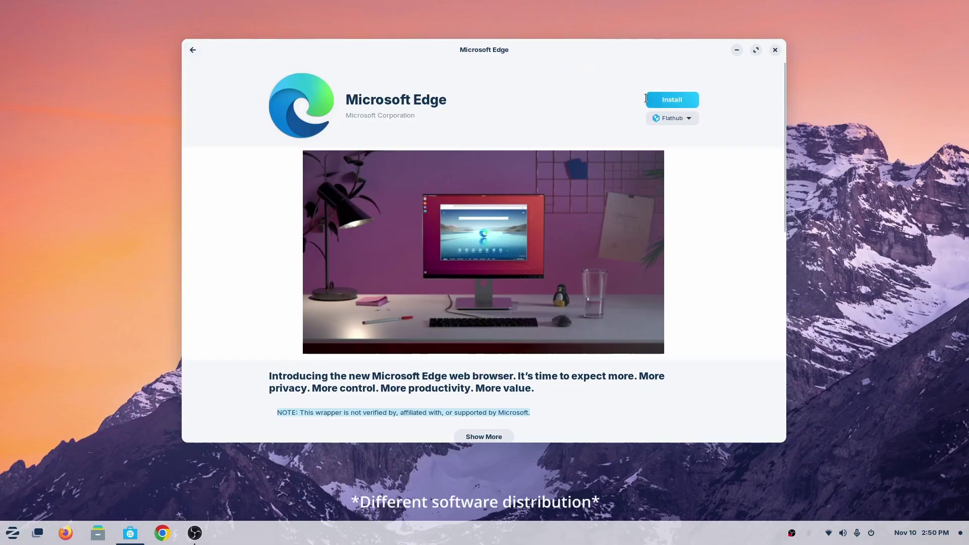
pyautogui.click(686, 100)
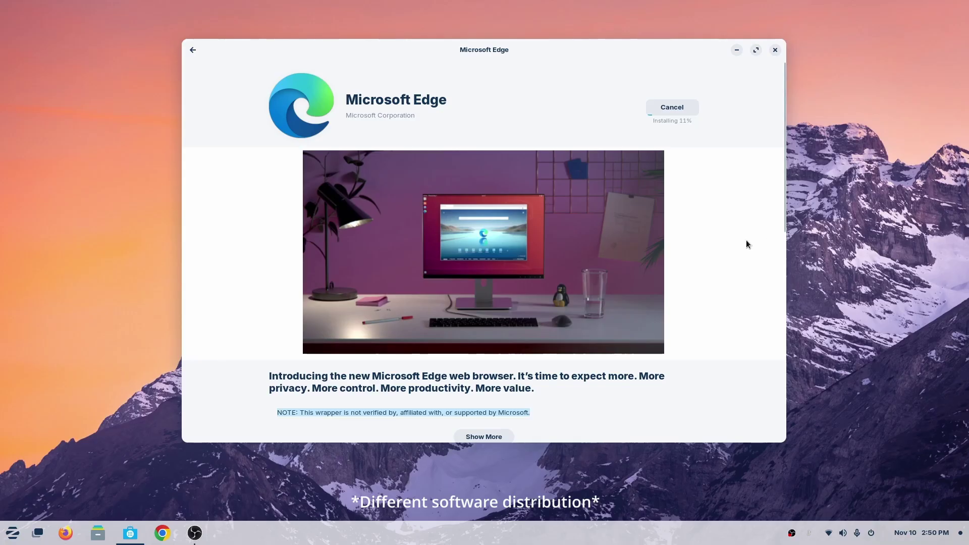
# - Review Edge's download size, permissions and version details while it installs, then return to the top
pyautogui.scroll(-5, 729, 260)
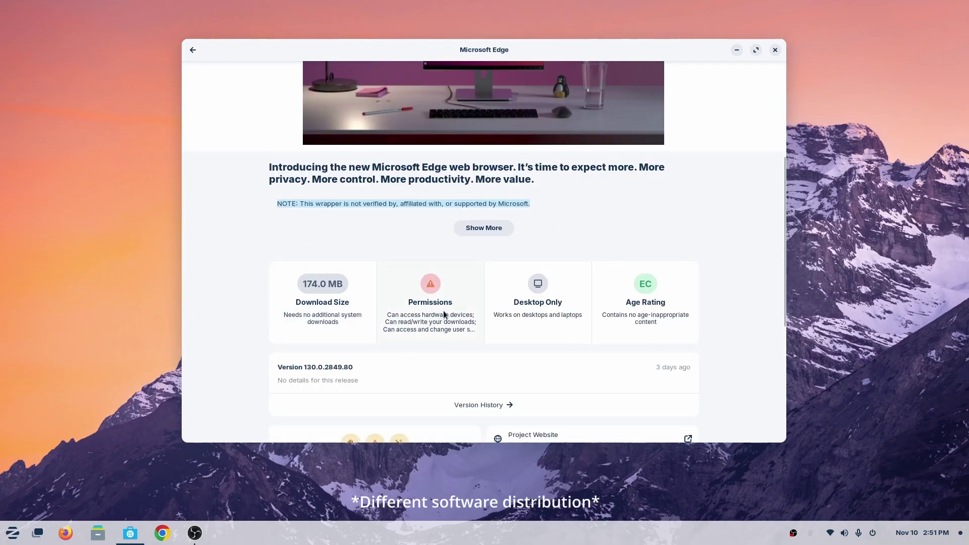
pyautogui.scroll(-3, 714, 326)
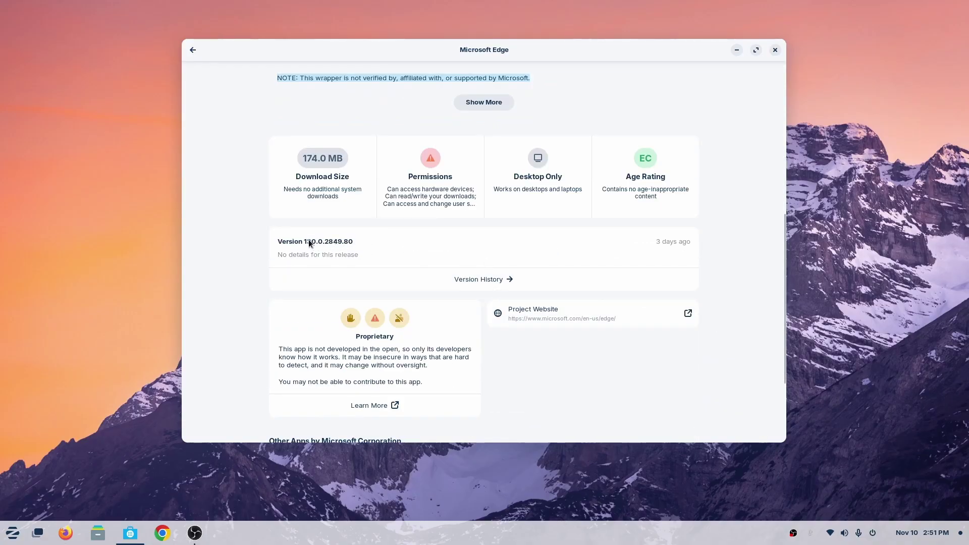
pyautogui.scroll(-2, 697, 323)
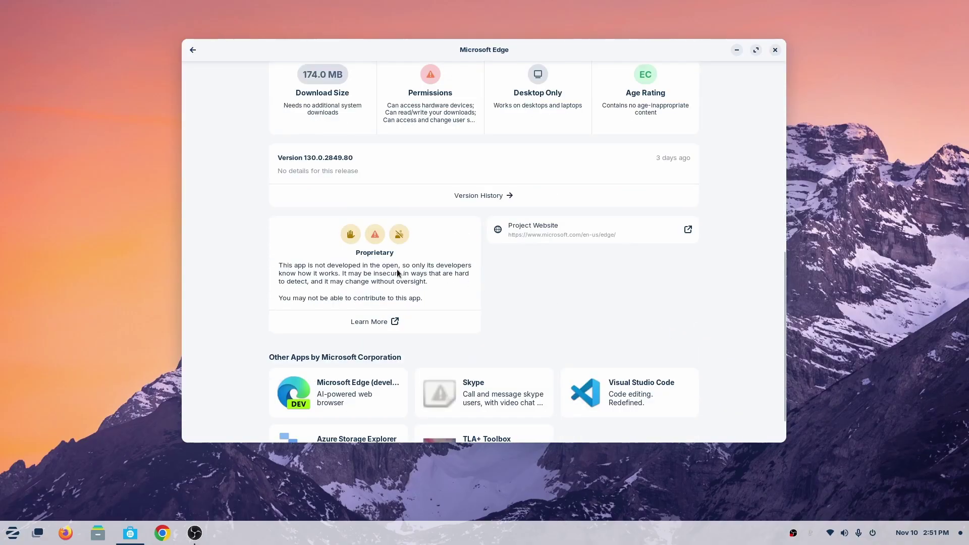
pyautogui.scroll(-1, 748, 325)
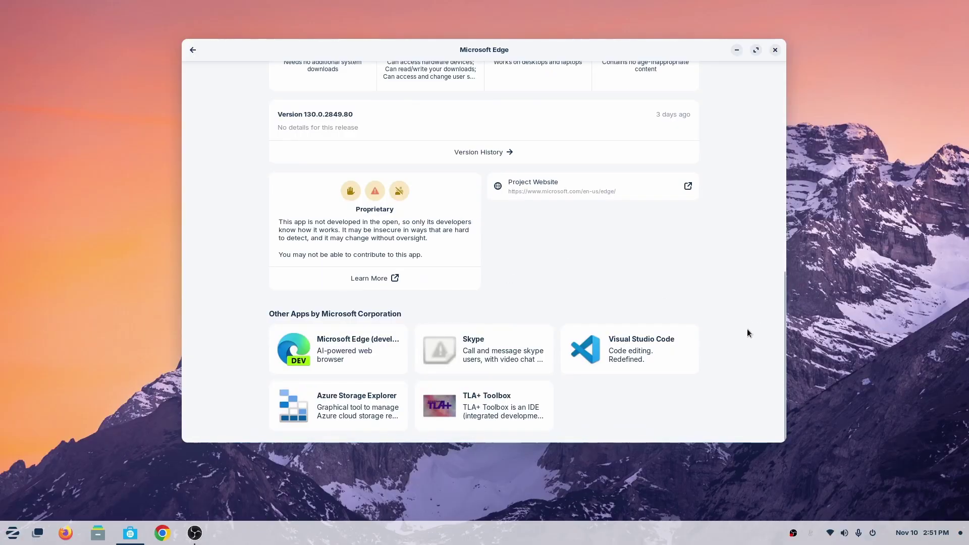
pyautogui.scroll(5, 746, 328)
pyautogui.scroll(6, 746, 329)
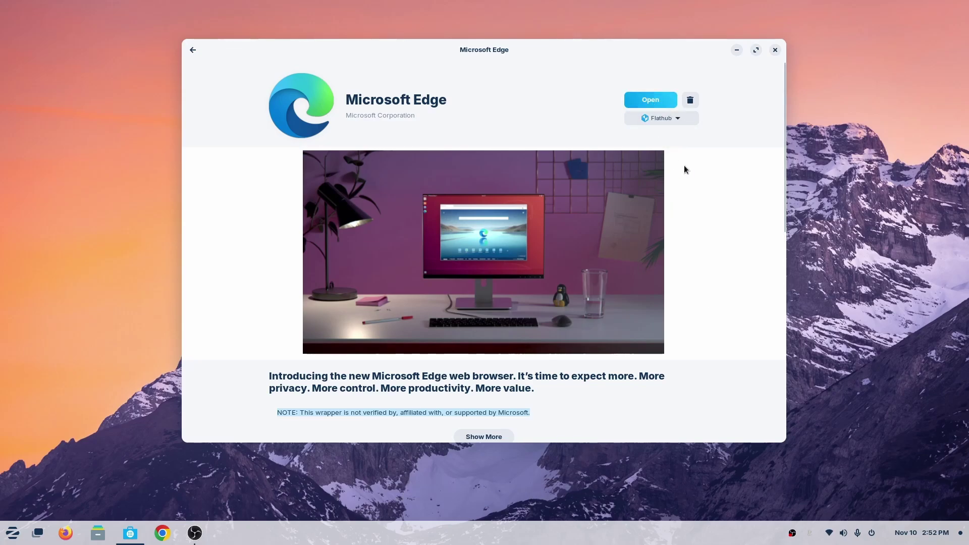
# - Launch Microsoft Edge and finish first-run setup with diagnostic data sharing turned off
pyautogui.click(657, 101)
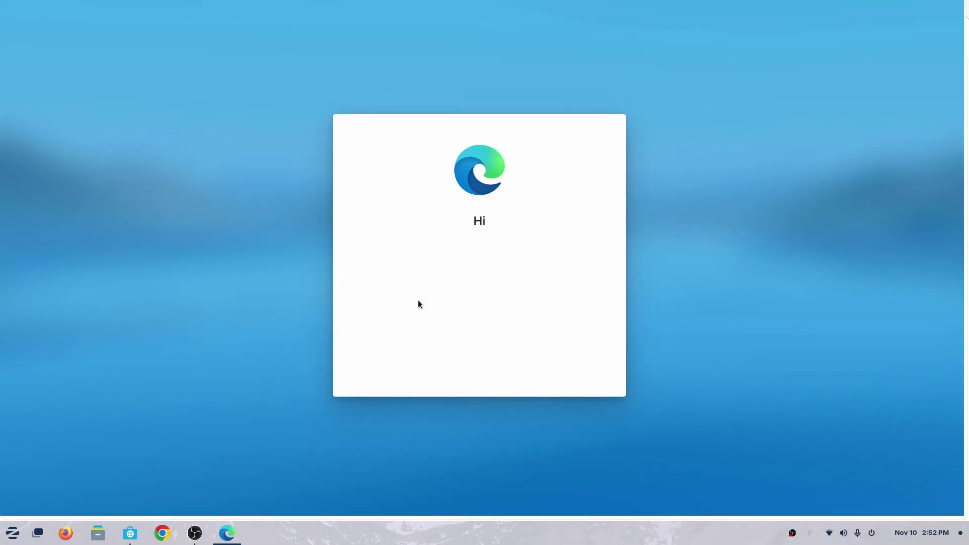
pyautogui.press('super')
pyautogui.write('edge')
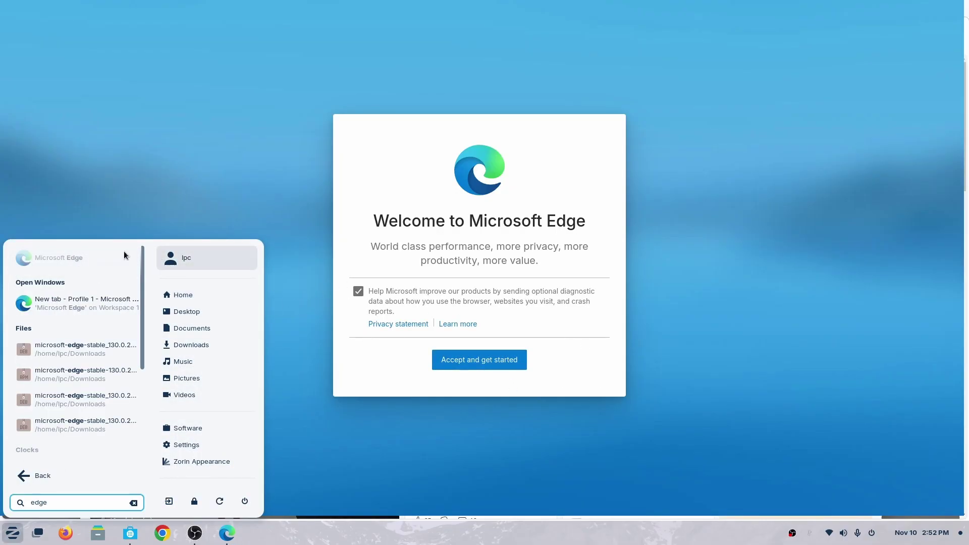
pyautogui.click(433, 337)
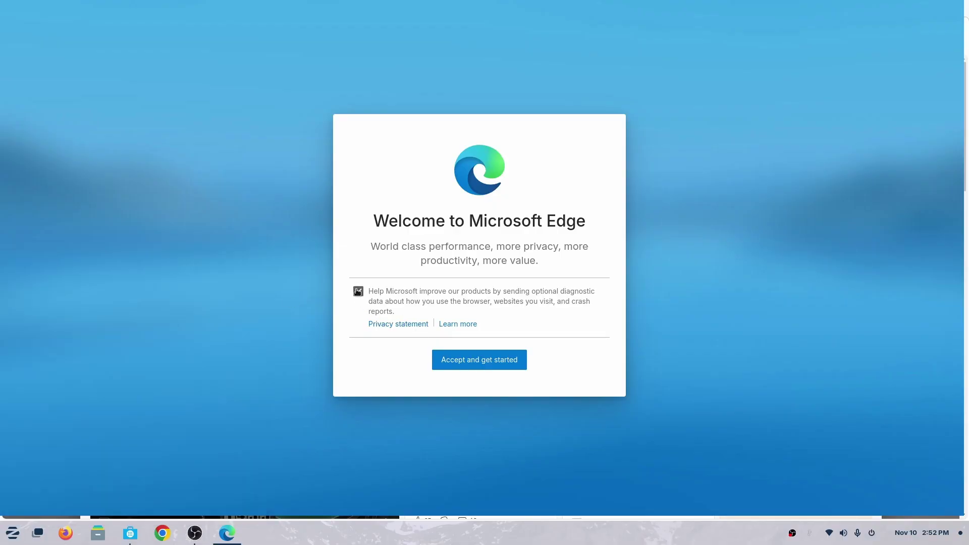
pyautogui.click(359, 291)
pyautogui.click(477, 359)
pyautogui.click(615, 125)
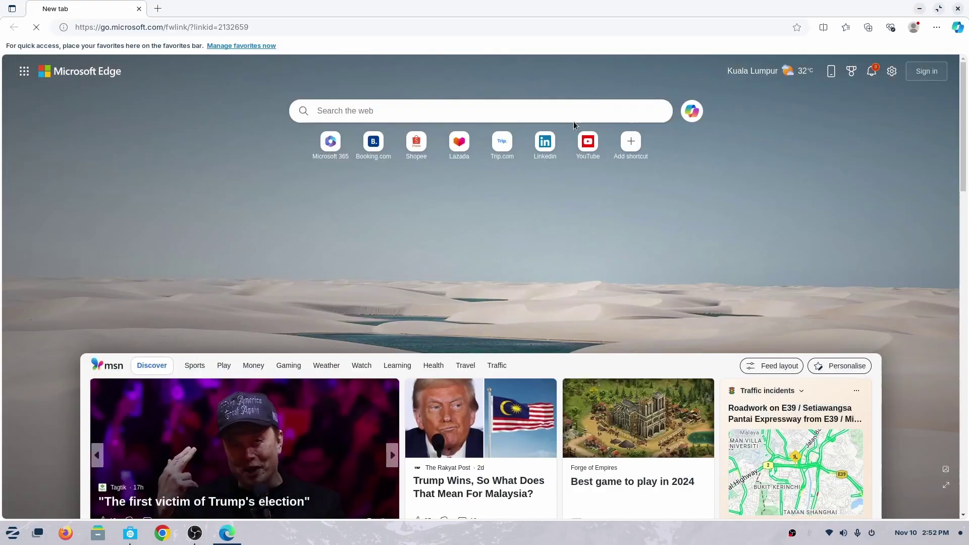
# - Search the web for 'hi' from Edge's address bar, then close the browser
pyautogui.click(455, 33)
pyautogui.write('hi')
pyautogui.press('Return')
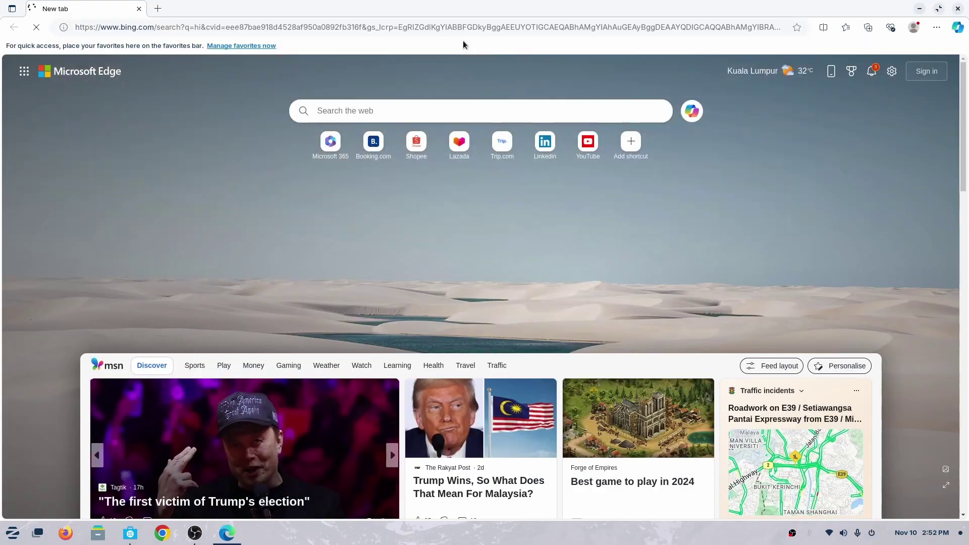
pyautogui.click(963, 8)
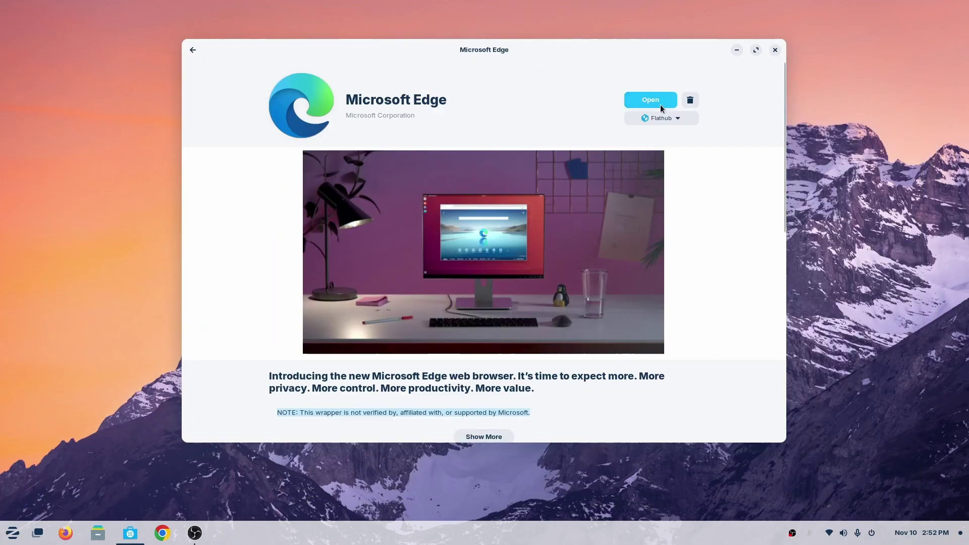
# - Uninstall Microsoft Edge, choosing to delete its app settings and data
pyautogui.click(689, 100)
pyautogui.click(429, 270)
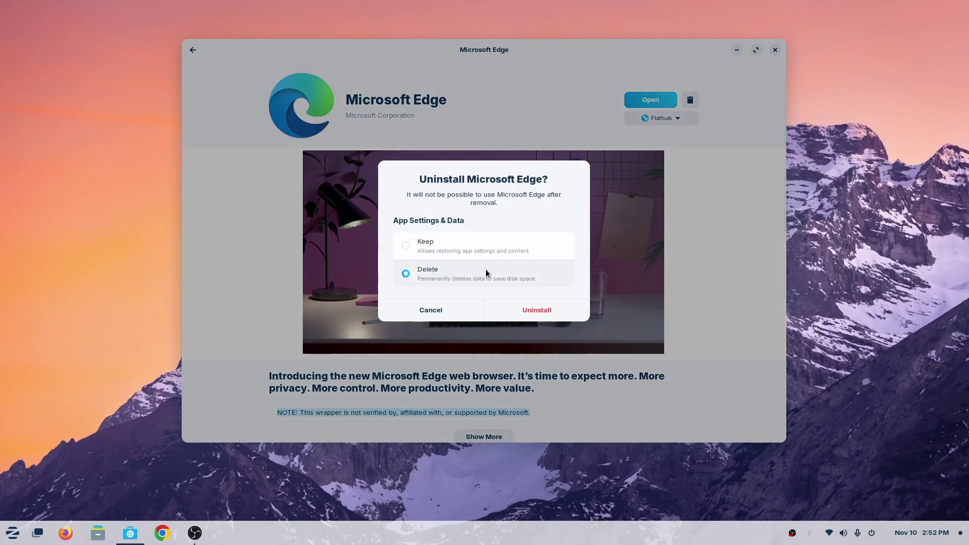
pyautogui.click(523, 309)
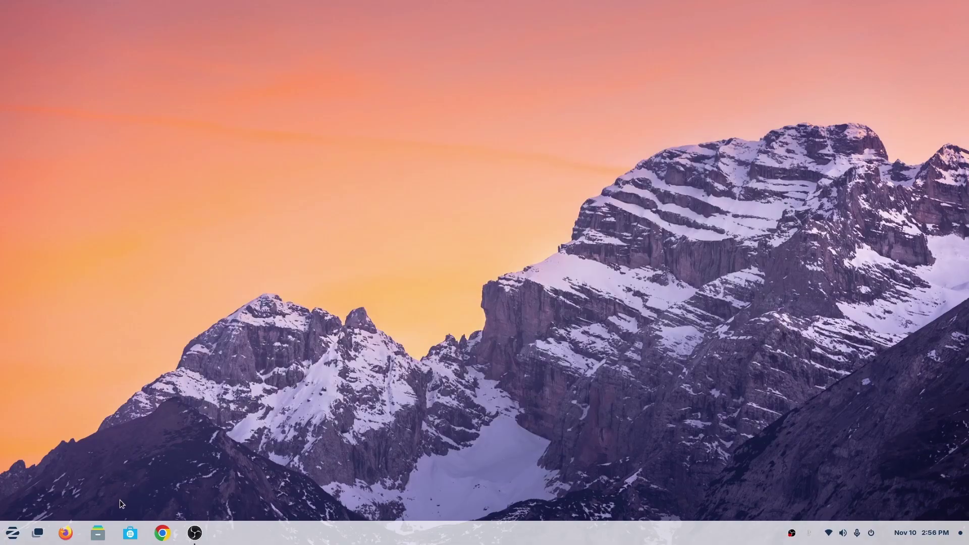
# - Reopen Software's Installed list, start removing Google Chrome, then cancel so it stays installed
pyautogui.click(130, 533)
pyautogui.click(483, 53)
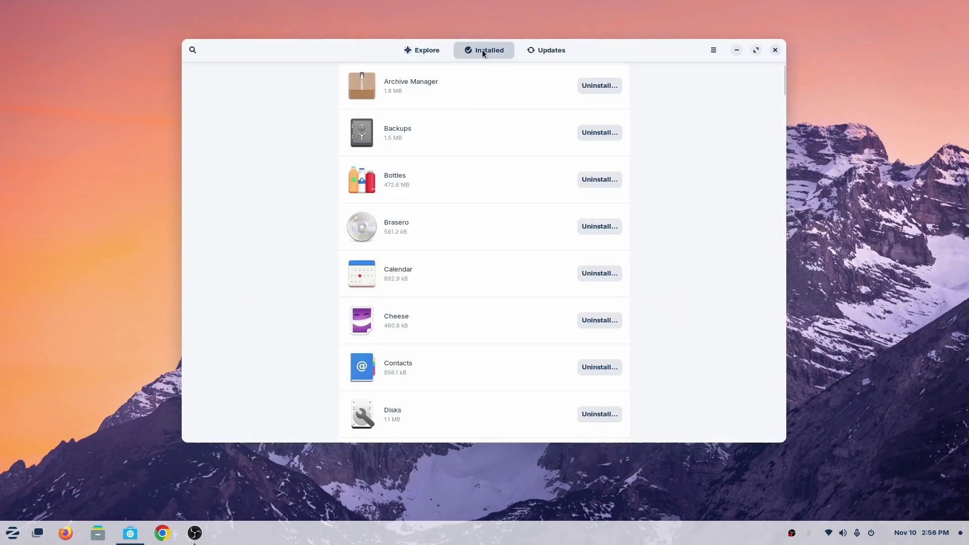
pyautogui.scroll(-3, 690, 226)
pyautogui.scroll(-10, 691, 229)
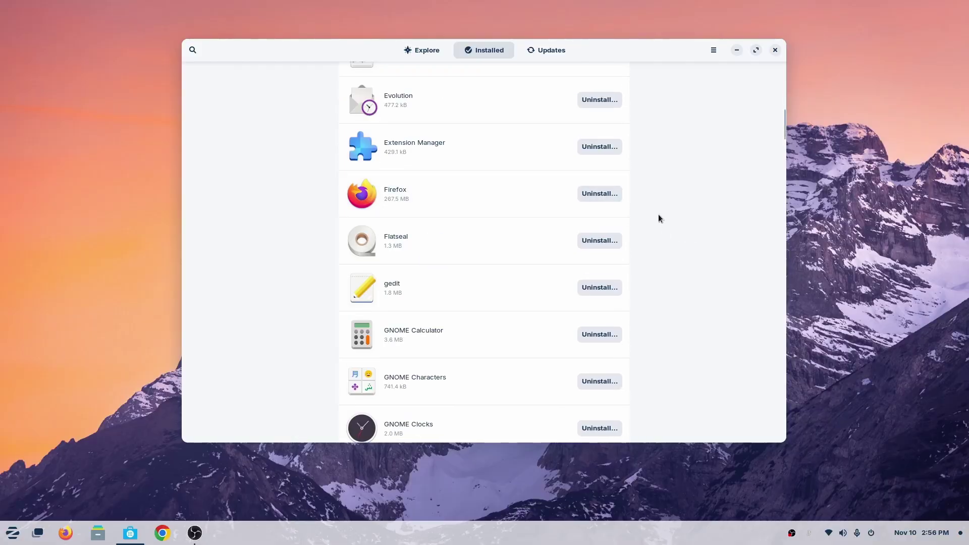
pyautogui.scroll(-5, 661, 222)
pyautogui.click(590, 317)
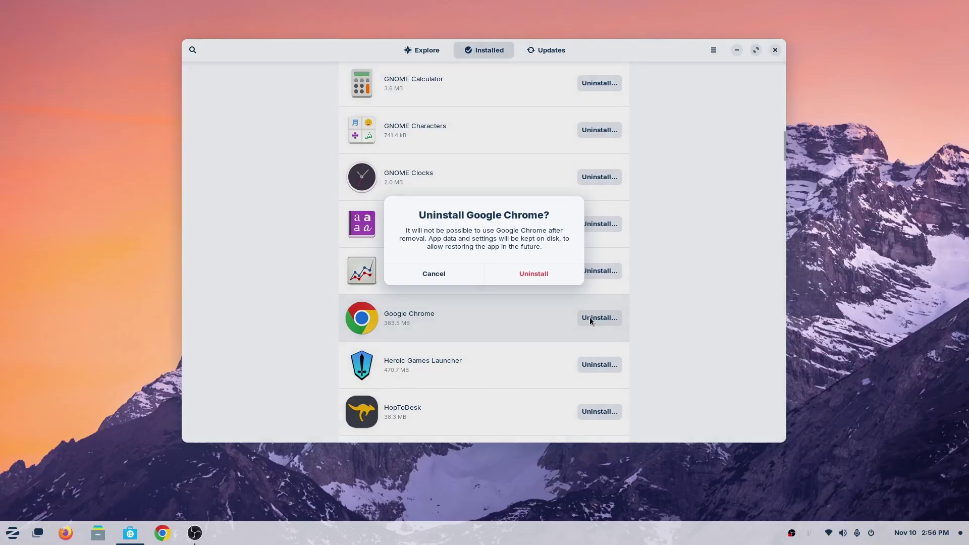
pyautogui.click(458, 269)
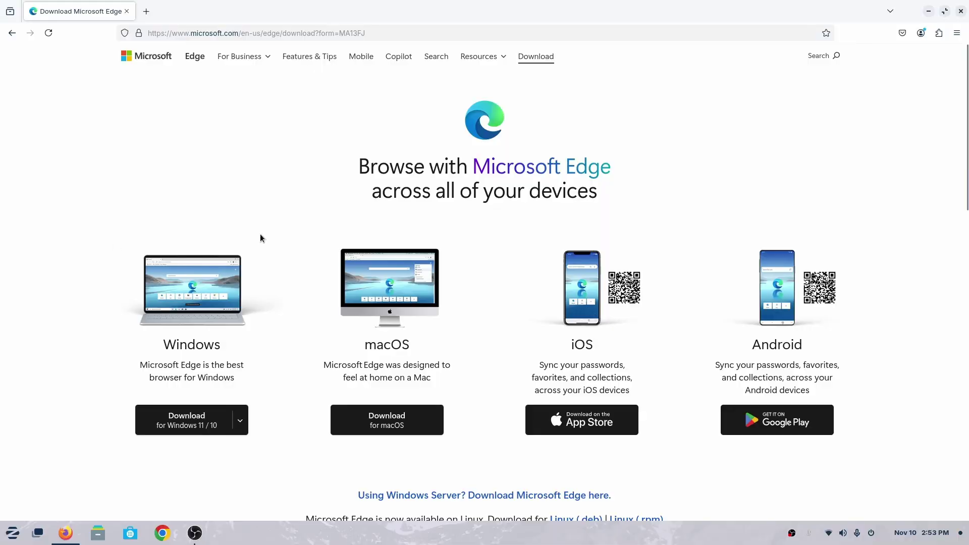
# - Confirm via Google that Ubuntu is Debian-based, then return to the Edge download tab
pyautogui.scroll(-3, 262, 241)
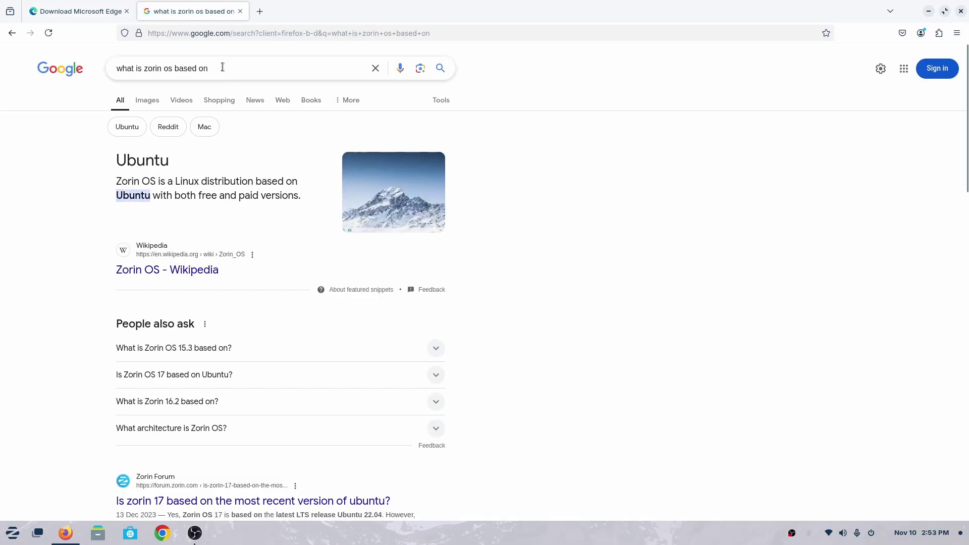
pyautogui.tripleClick(222, 67)
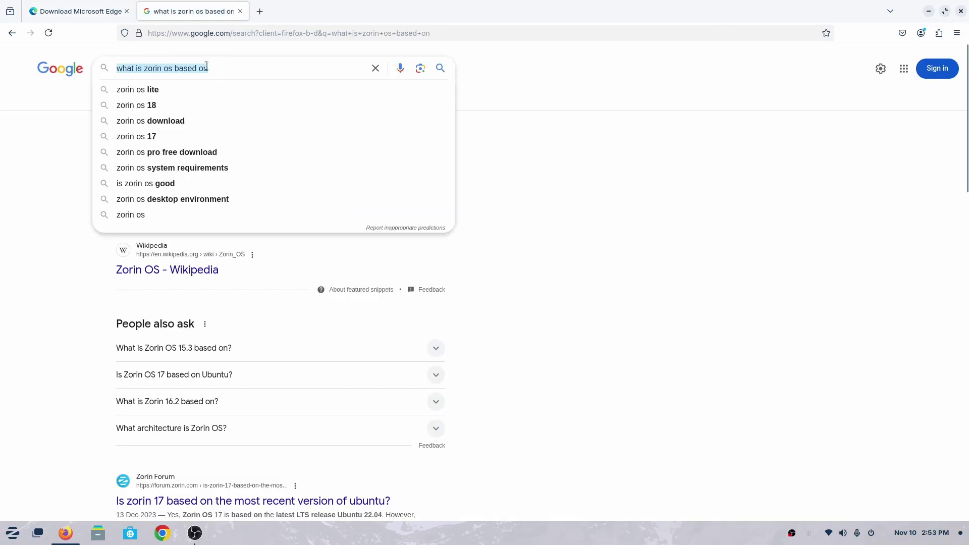
pyautogui.click(549, 174)
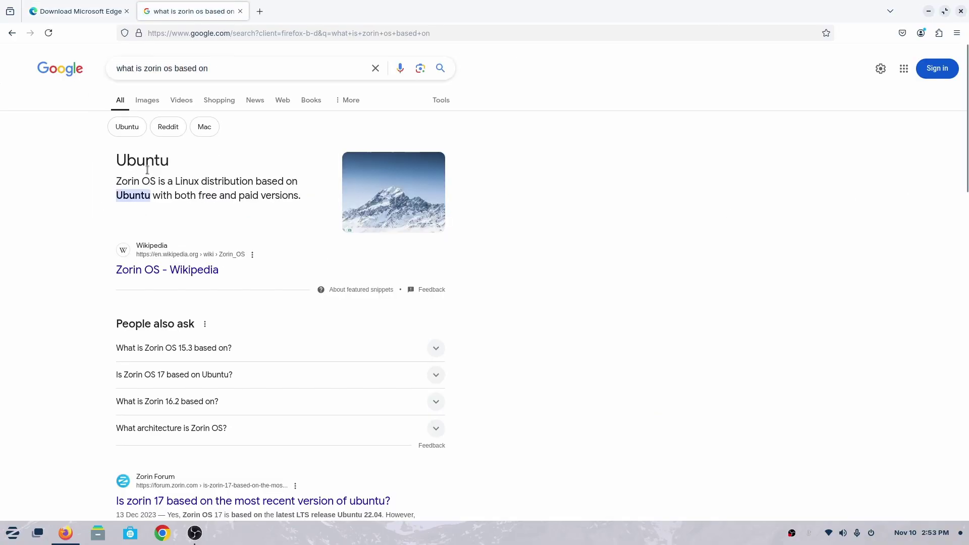
pyautogui.click(87, 11)
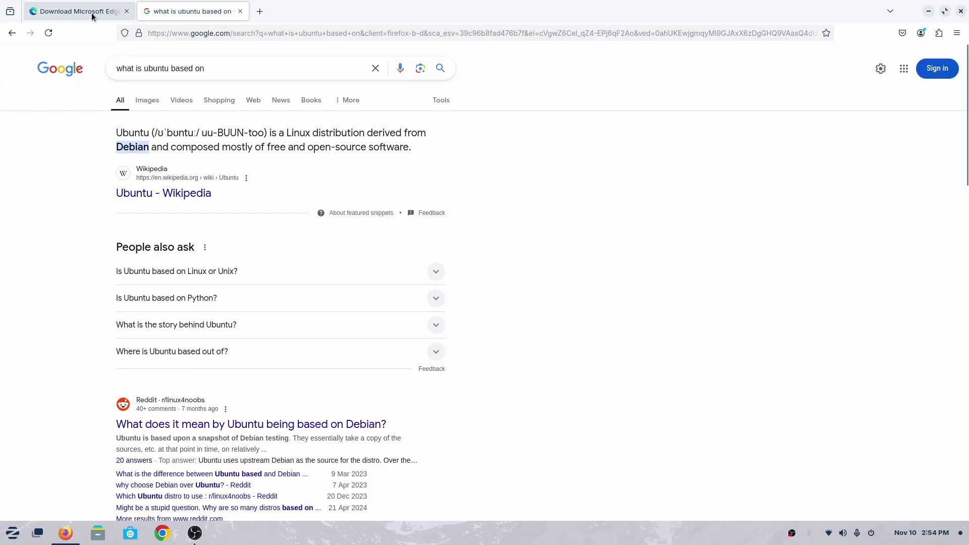
pyautogui.click(121, 12)
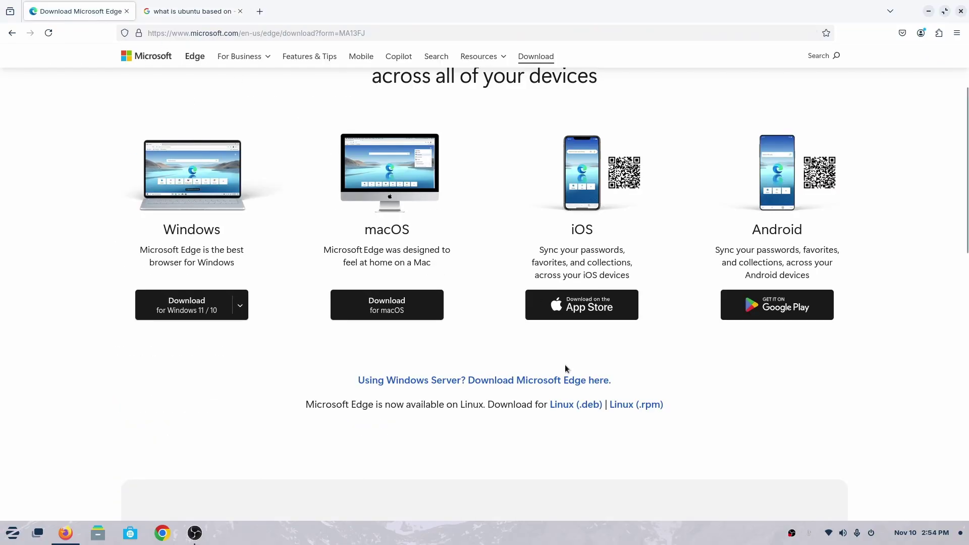
# - Download the Edge Linux .deb, glance at the Chrome and VLC download pages, then return
pyautogui.click(584, 409)
pyautogui.click(601, 364)
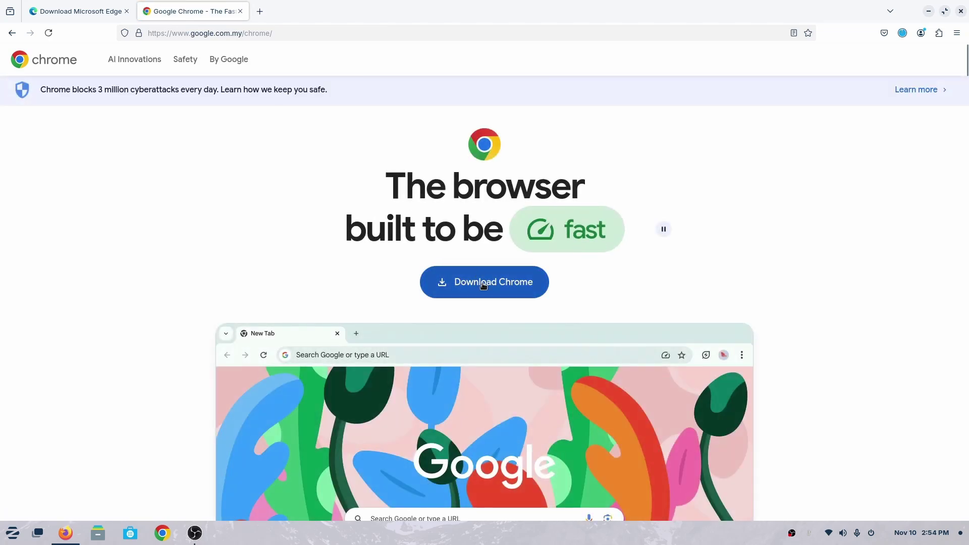
pyautogui.click(483, 283)
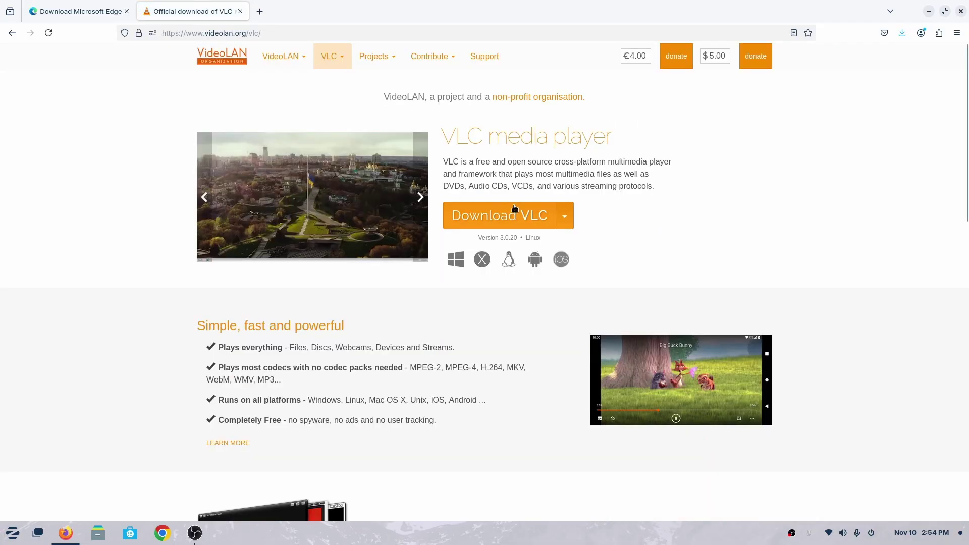
pyautogui.click(520, 210)
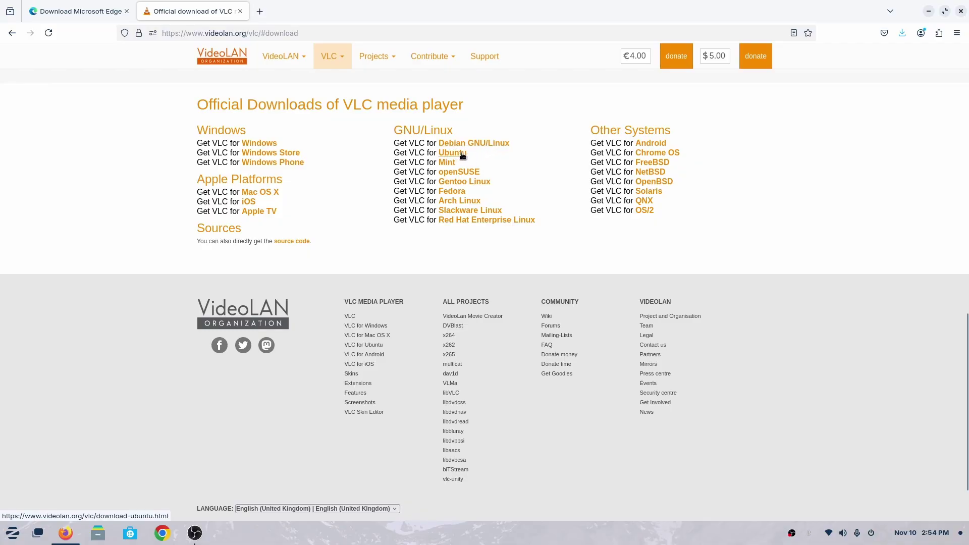
pyautogui.click(114, 15)
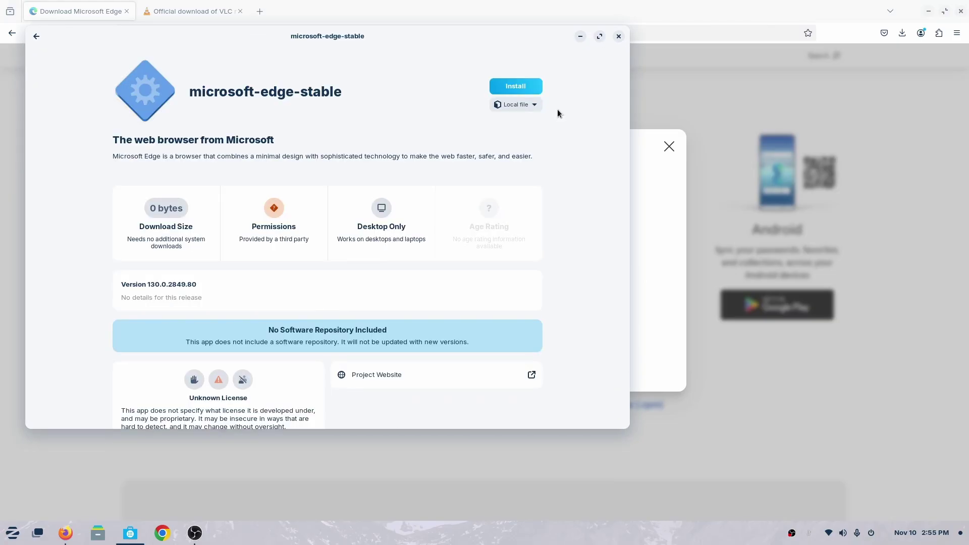
# - Check the microsoft-edge-stable .deb source, install it, and cancel the uninstall prompt afterward
pyautogui.click(510, 105)
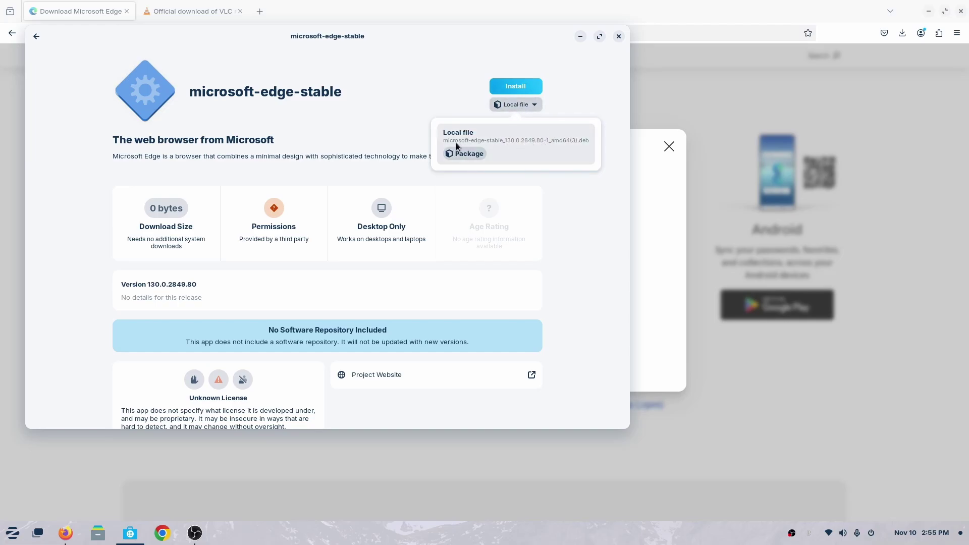
pyautogui.click(607, 145)
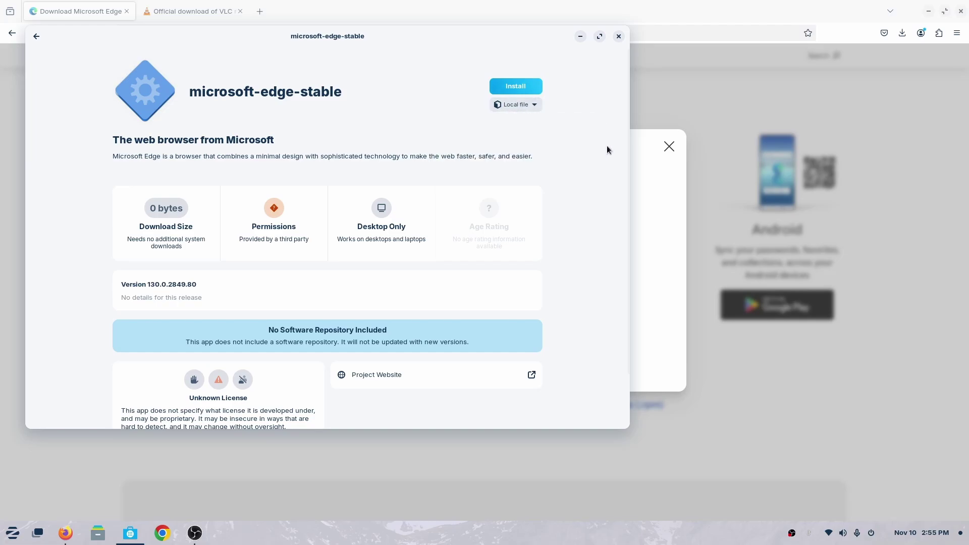
pyautogui.scroll(-2, 570, 201)
pyautogui.scroll(-1, 571, 201)
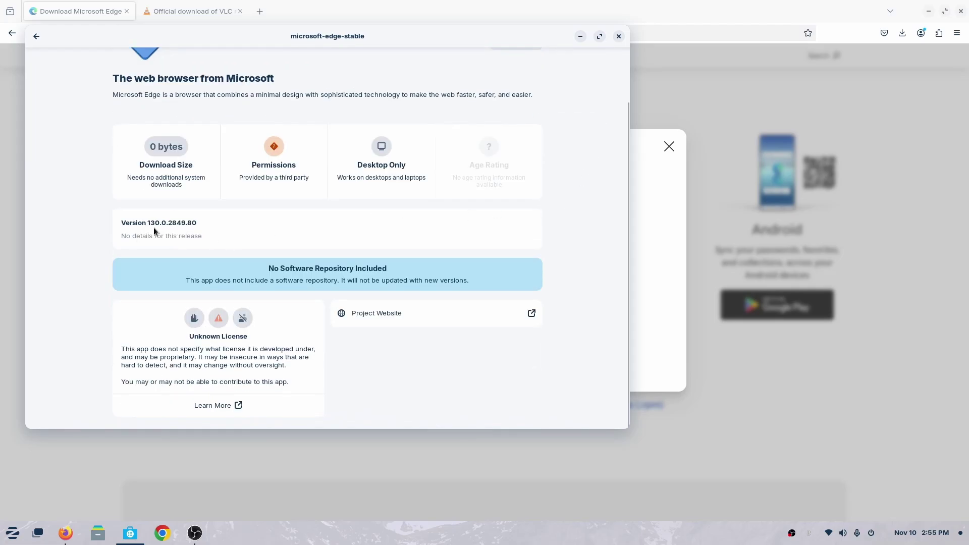
pyautogui.moveTo(130, 531)
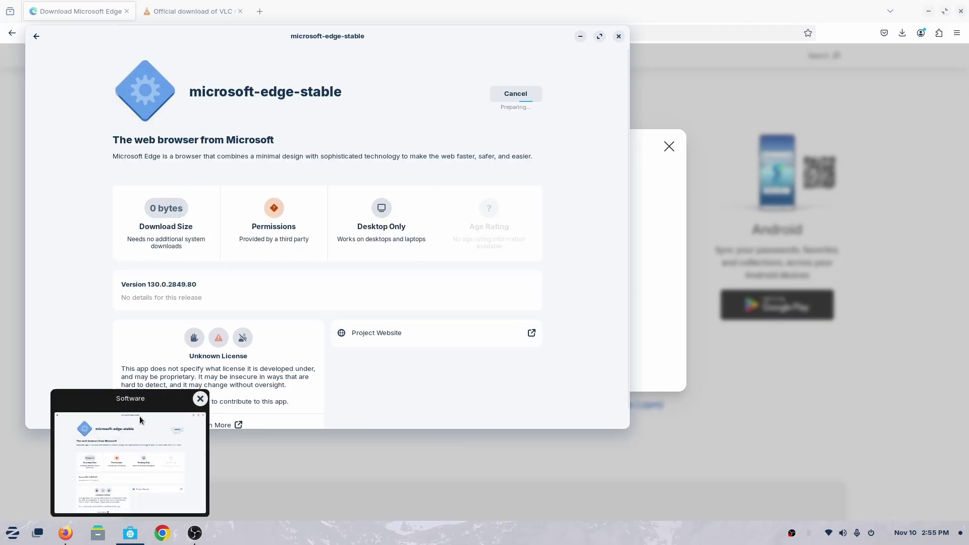
pyautogui.moveTo(136, 427)
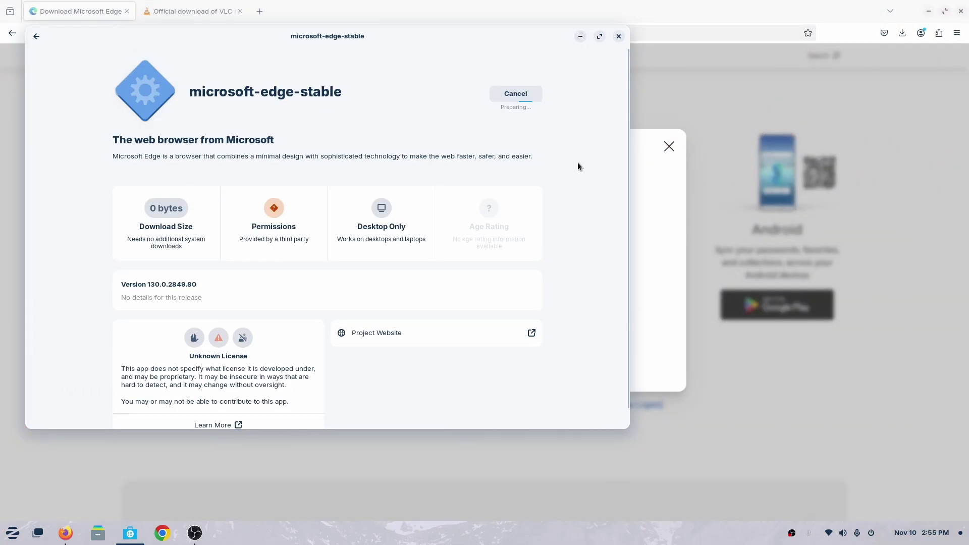
pyautogui.click(534, 97)
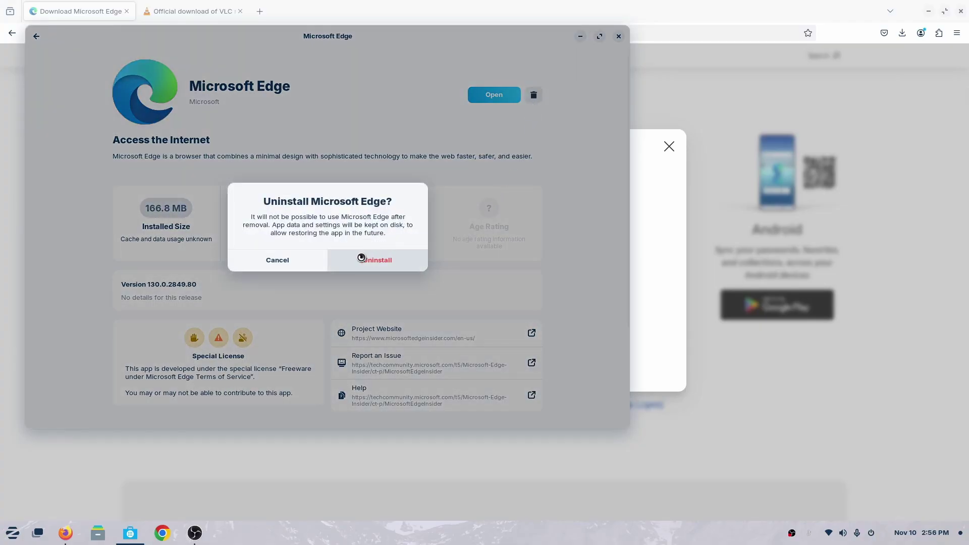
pyautogui.click(291, 262)
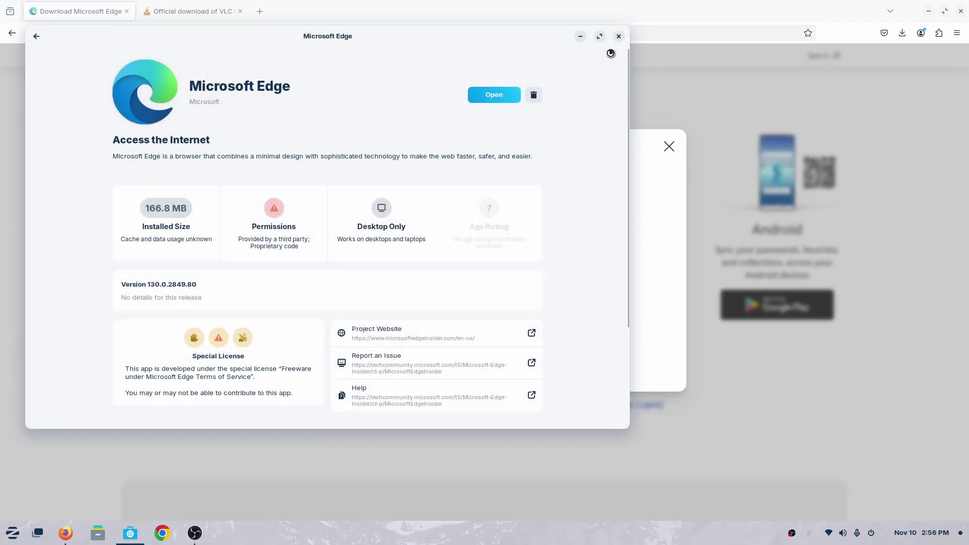
# - Close the open window to reveal the bare Zorin OS desktop
pyautogui.click(619, 37)
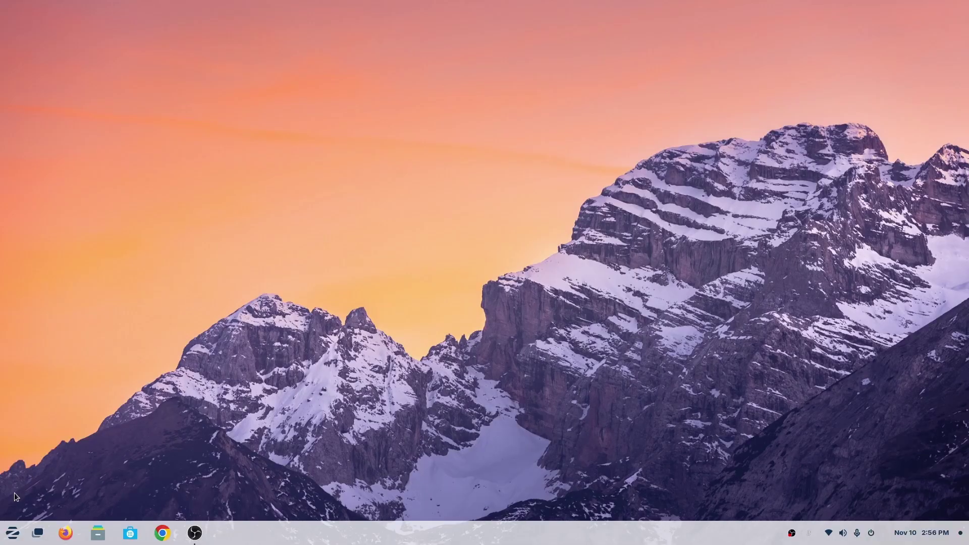
# - Search the Software store for 'synaptic' and open the Synaptic Package Manager page
pyautogui.click(130, 533)
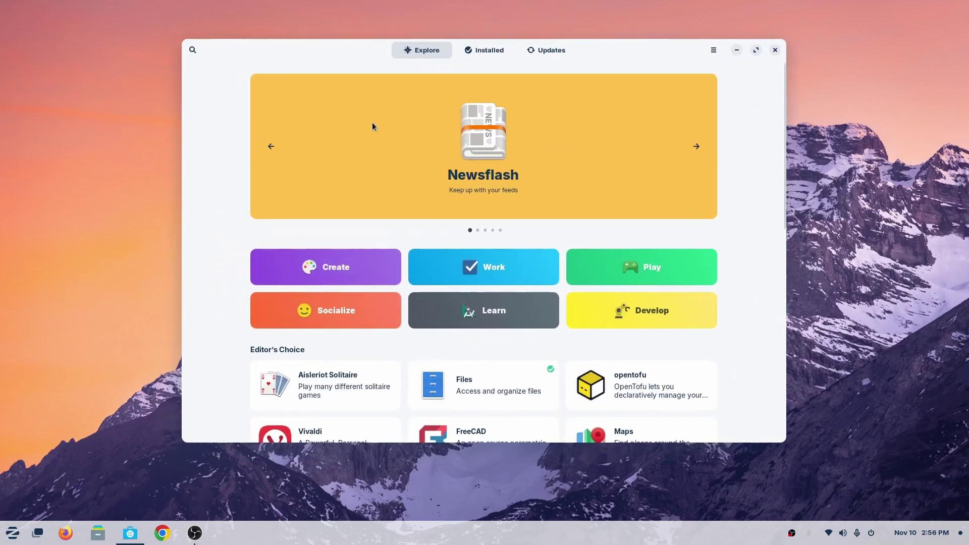
pyautogui.click(194, 50)
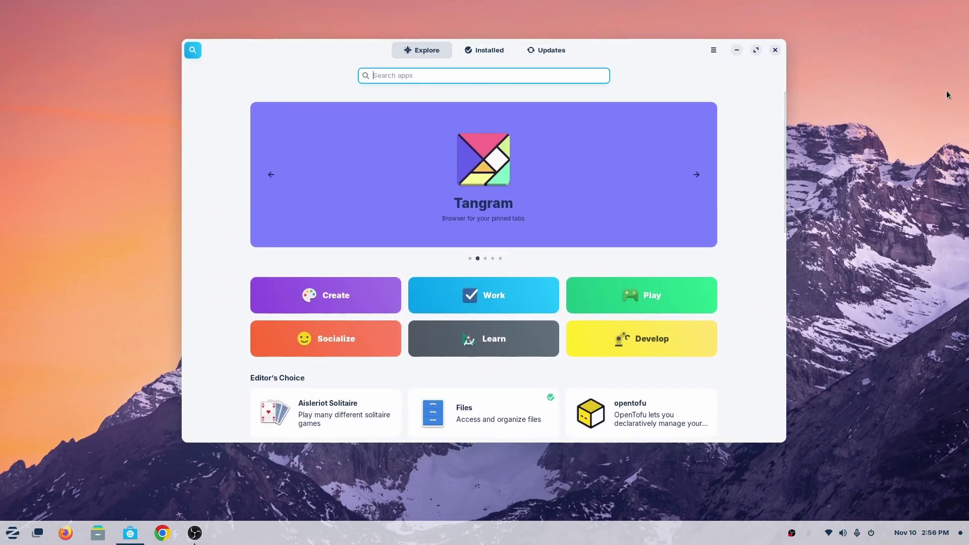
pyautogui.write('syn')
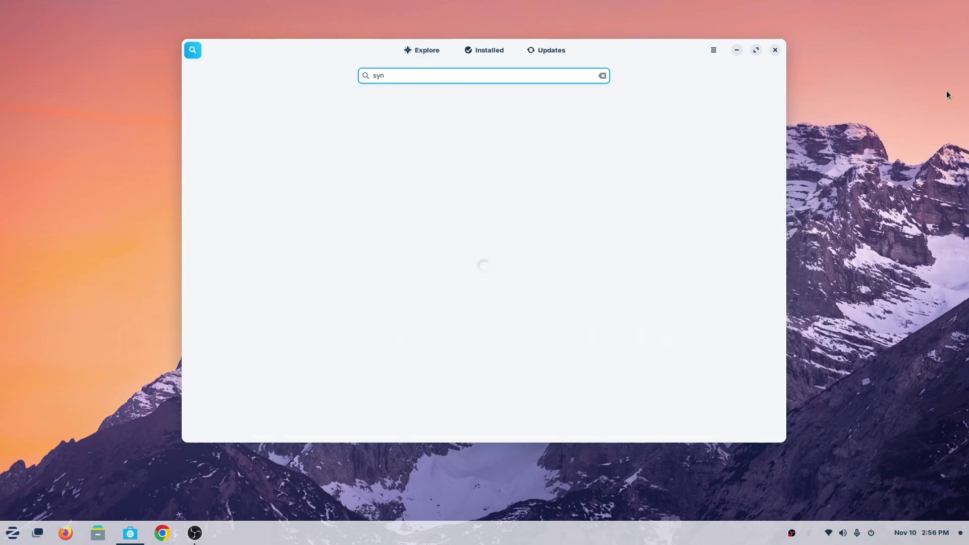
pyautogui.write('aptic')
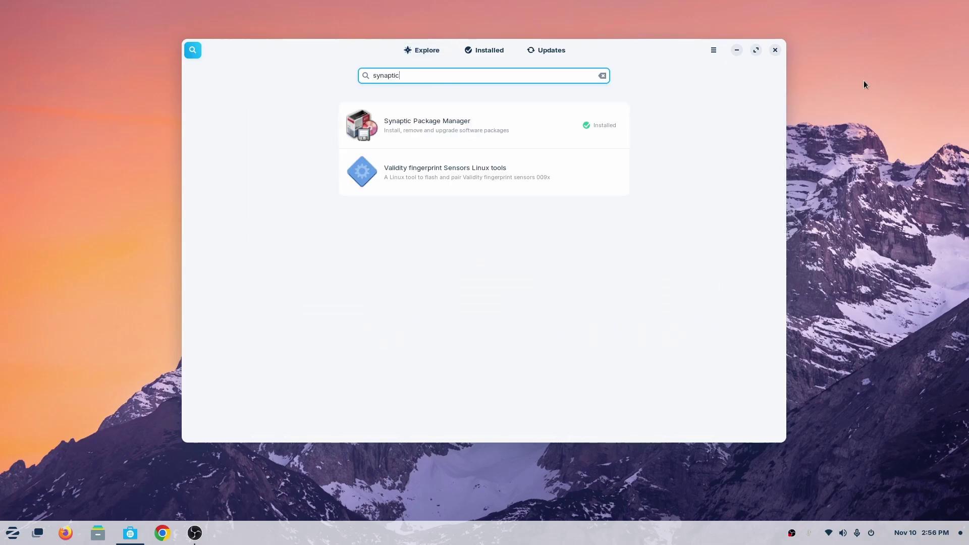
pyautogui.click(515, 130)
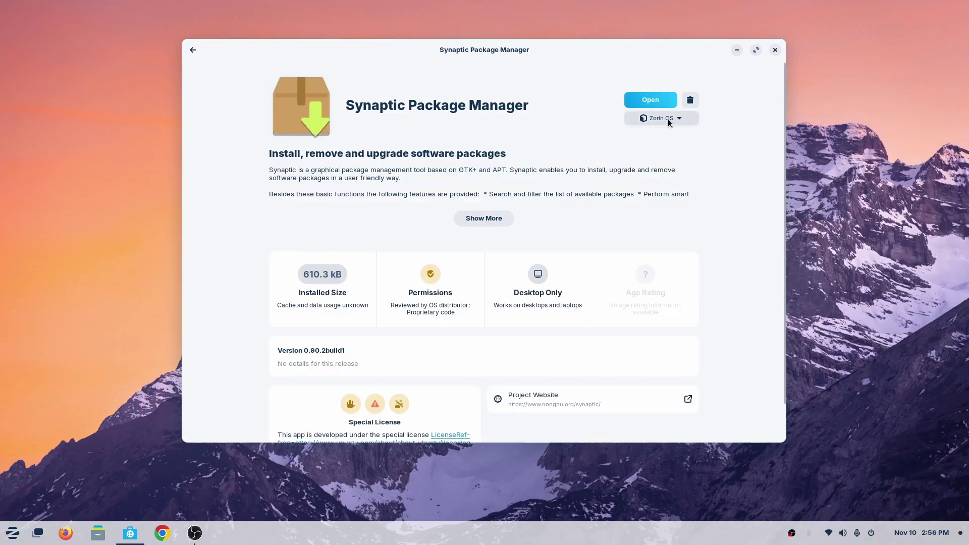
# - Check Synaptic's install source, dismiss the Uninstall prompt, and close the store
pyautogui.click(668, 120)
pyautogui.click(735, 129)
pyautogui.click(690, 99)
pyautogui.click(496, 276)
pyautogui.click(776, 50)
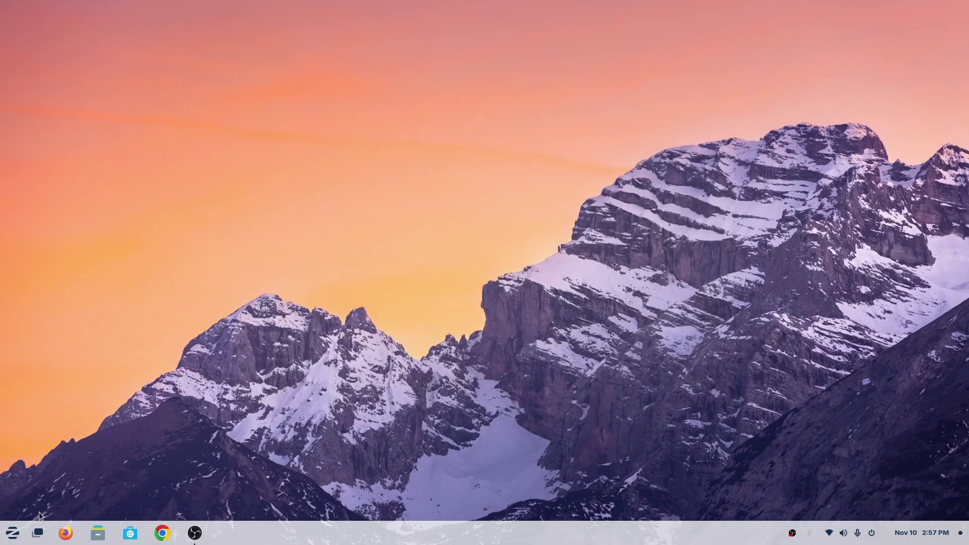
# - Launch Synaptic from the start menu with 'synap' and authenticate with the sudo password
pyautogui.click(12, 532)
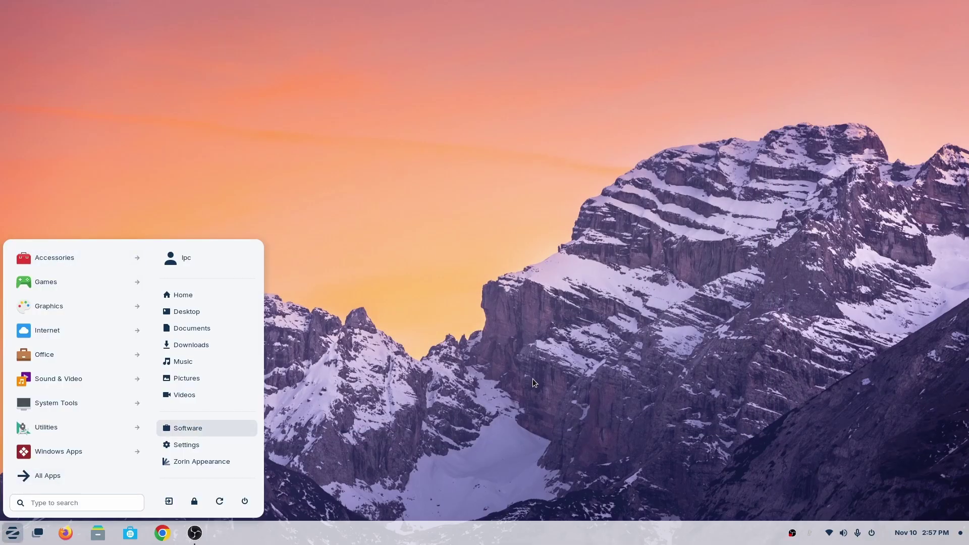
pyautogui.write('synap')
pyautogui.press('Return')
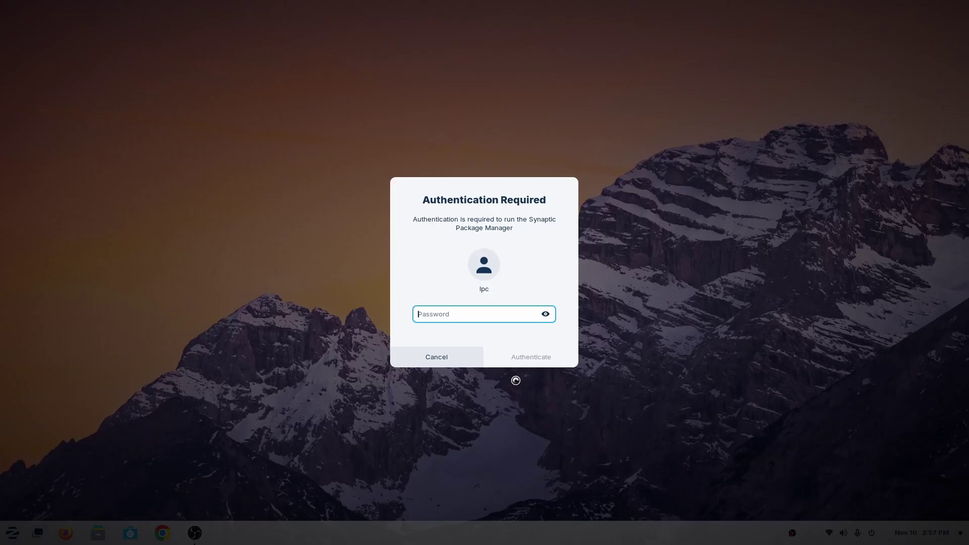
pyautogui.write('***')
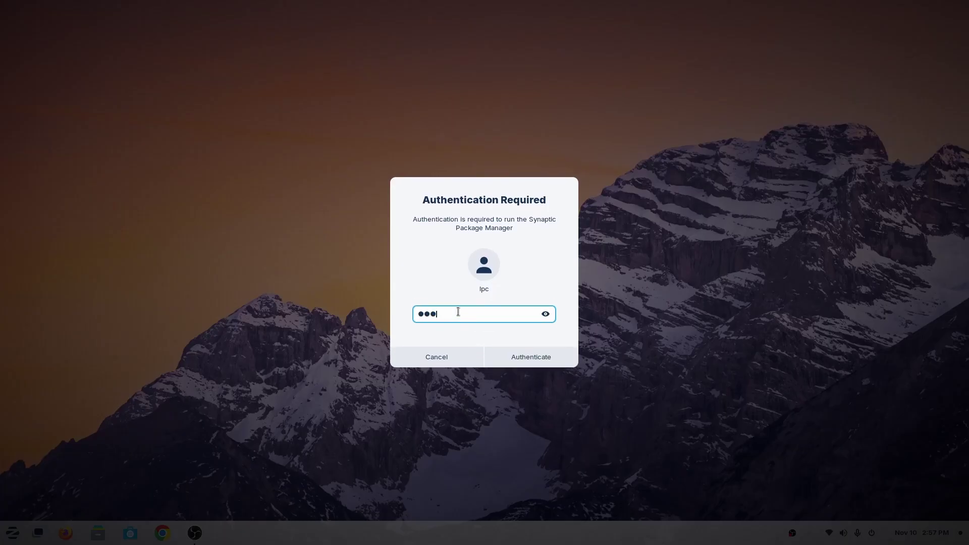
pyautogui.write('*******')
pyautogui.press('Return')
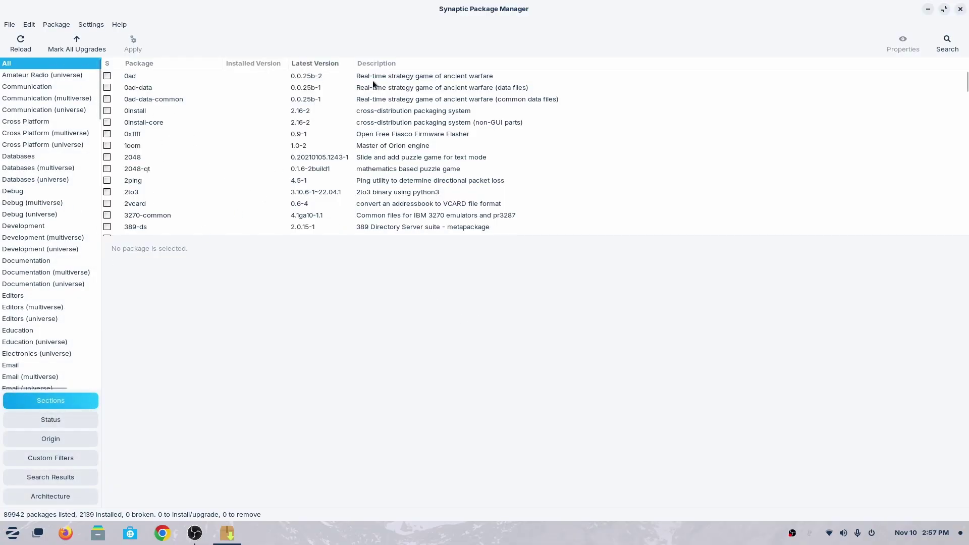
# - Search for 'microsoft edge', mark microsoft-edge-stable for removal and preview the change summary
pyautogui.click(947, 44)
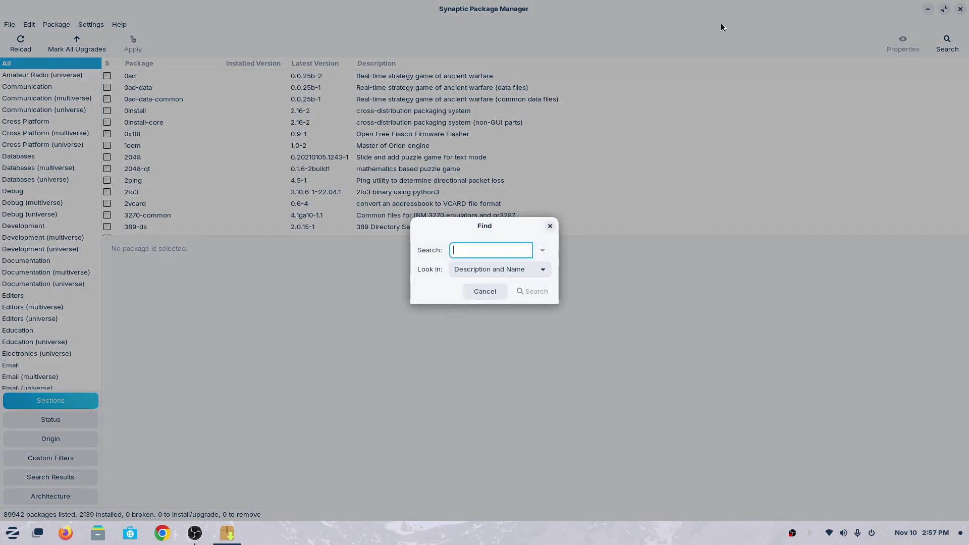
pyautogui.write('microsoft')
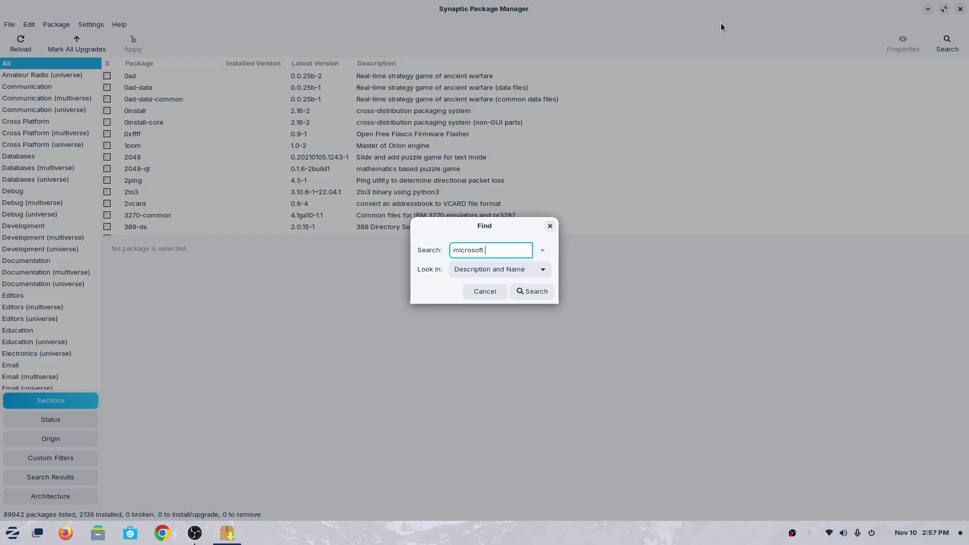
pyautogui.write(' edge')
pyautogui.press('Return')
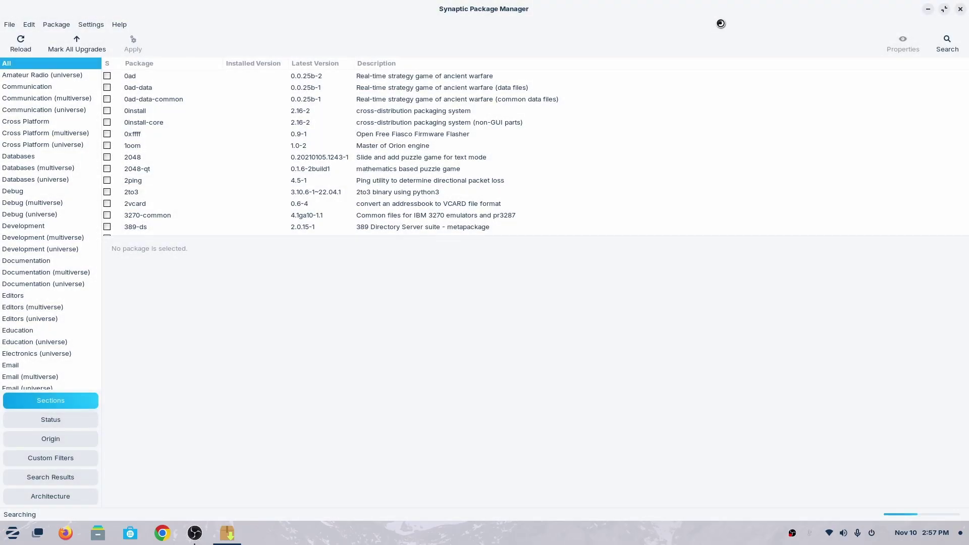
pyautogui.click(108, 76)
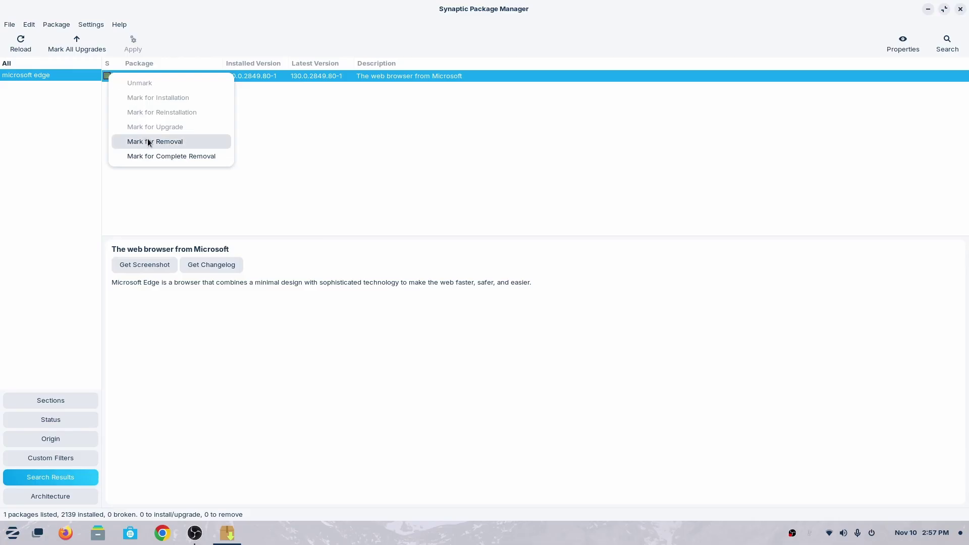
pyautogui.click(177, 142)
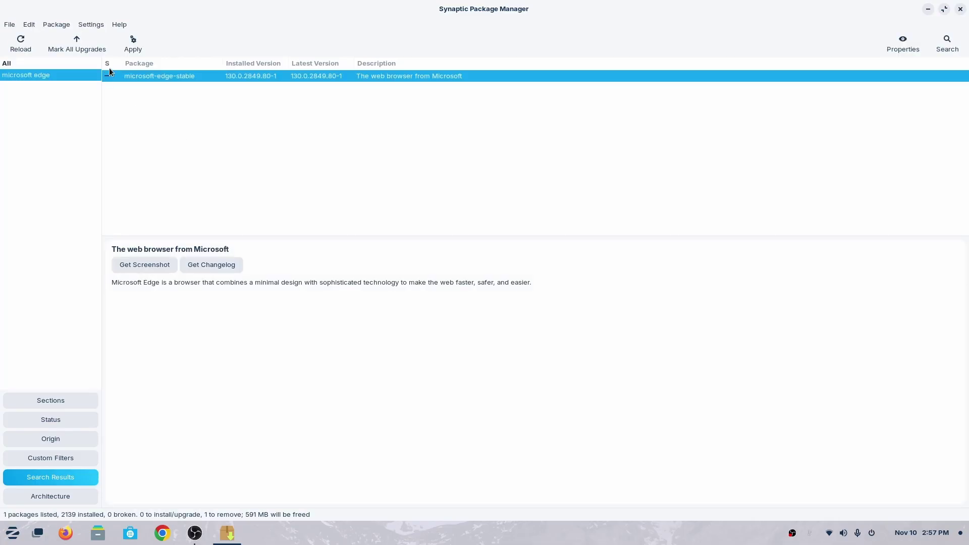
pyautogui.click(128, 49)
pyautogui.click(355, 216)
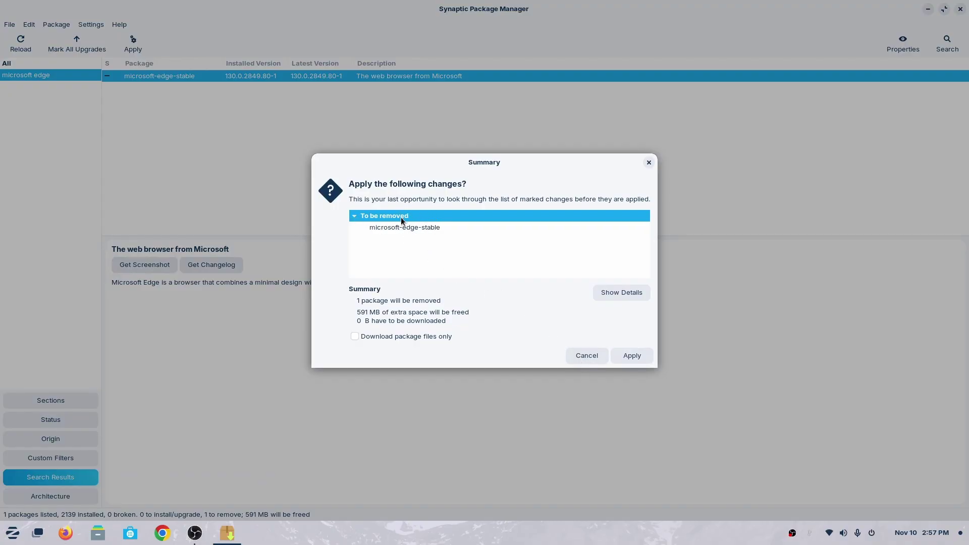
pyautogui.click(588, 355)
# - Re-mark microsoft-edge-stable for complete removal instead and preview the summary without applying
pyautogui.click(106, 75)
pyautogui.click(126, 90)
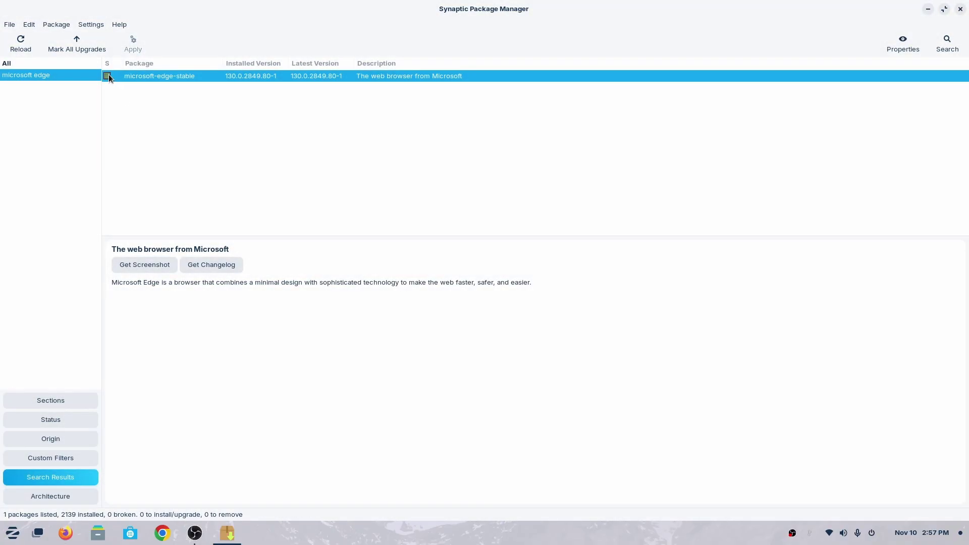
pyautogui.click(108, 75)
pyautogui.click(156, 144)
pyautogui.click(139, 52)
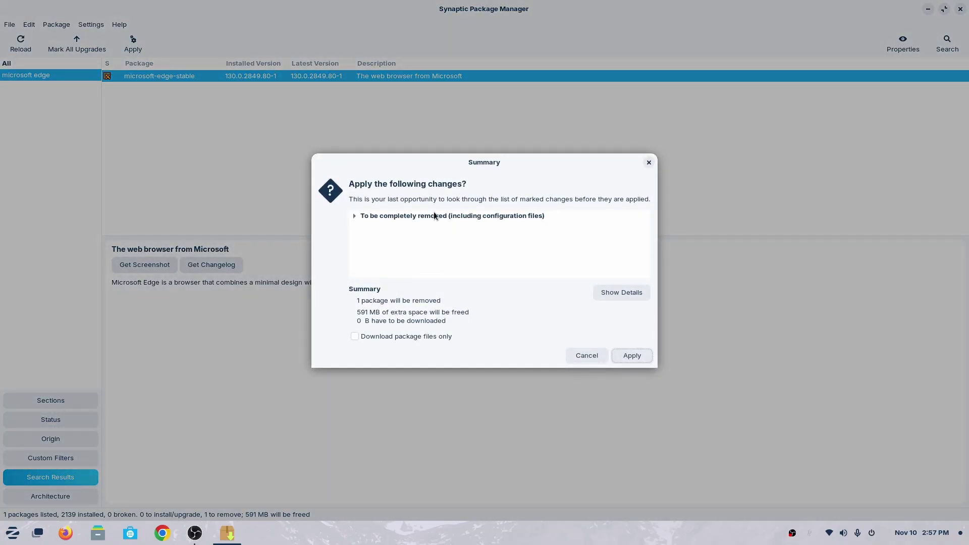
pyautogui.click(588, 356)
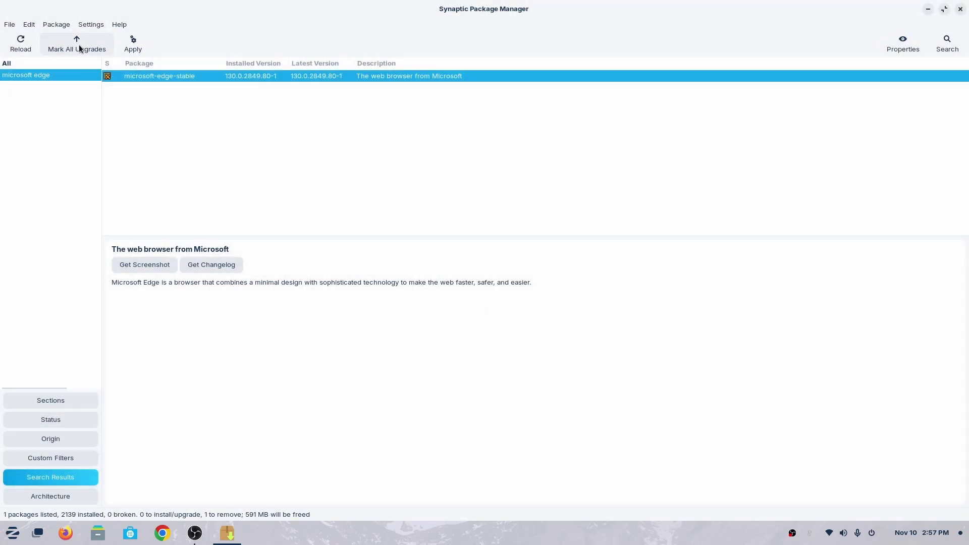
# - Clear stray markings, mark microsoft-edge-stable for complete removal again, and open the Apply summary
pyautogui.click(79, 44)
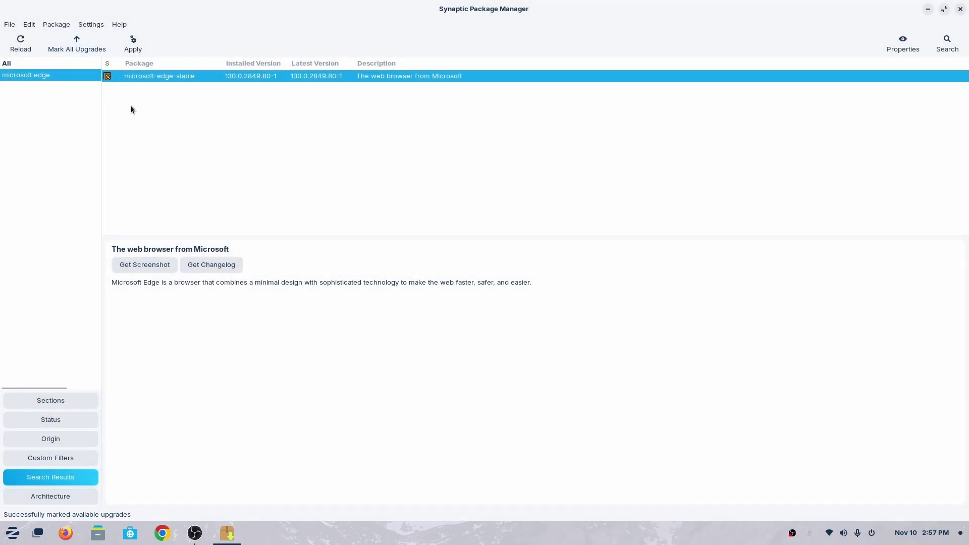
pyautogui.rightClick(137, 77)
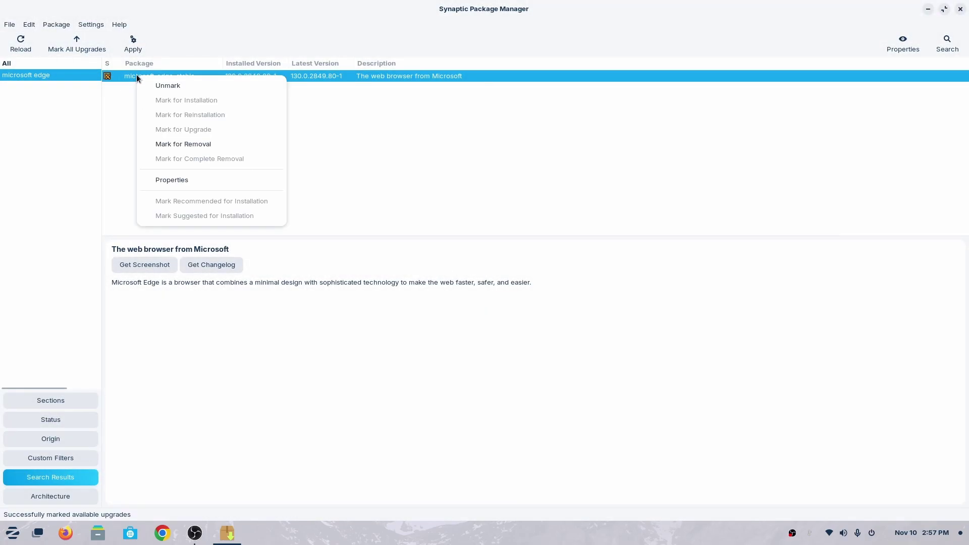
pyautogui.click(187, 86)
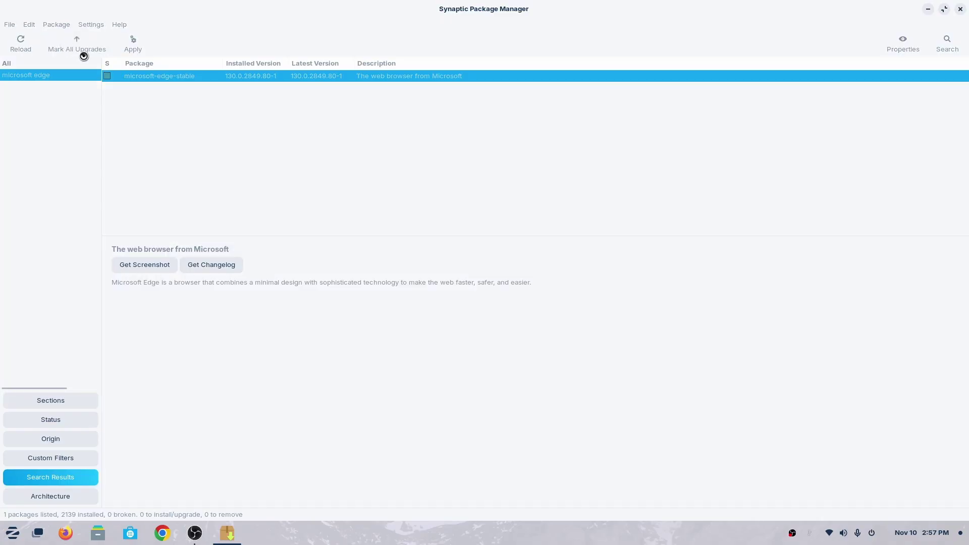
pyautogui.click(111, 75)
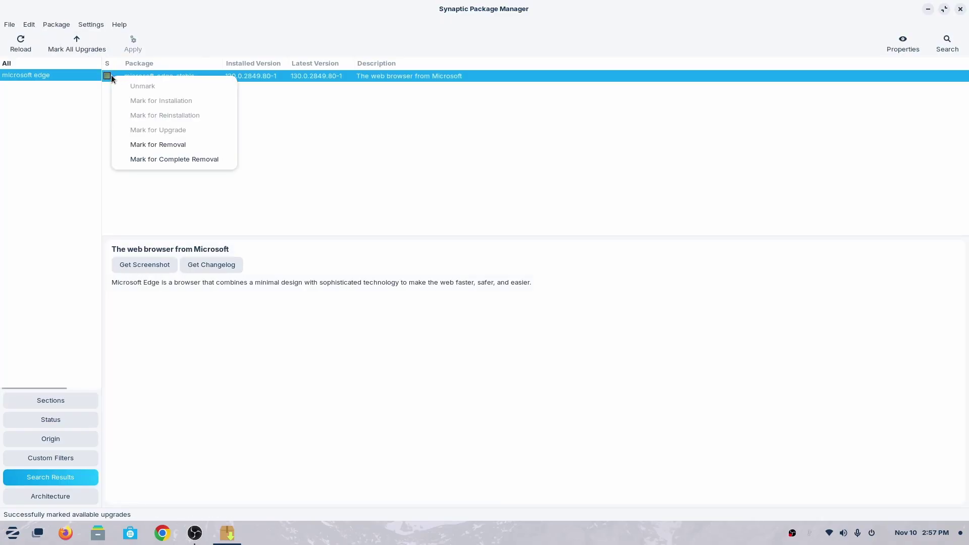
pyautogui.click(165, 147)
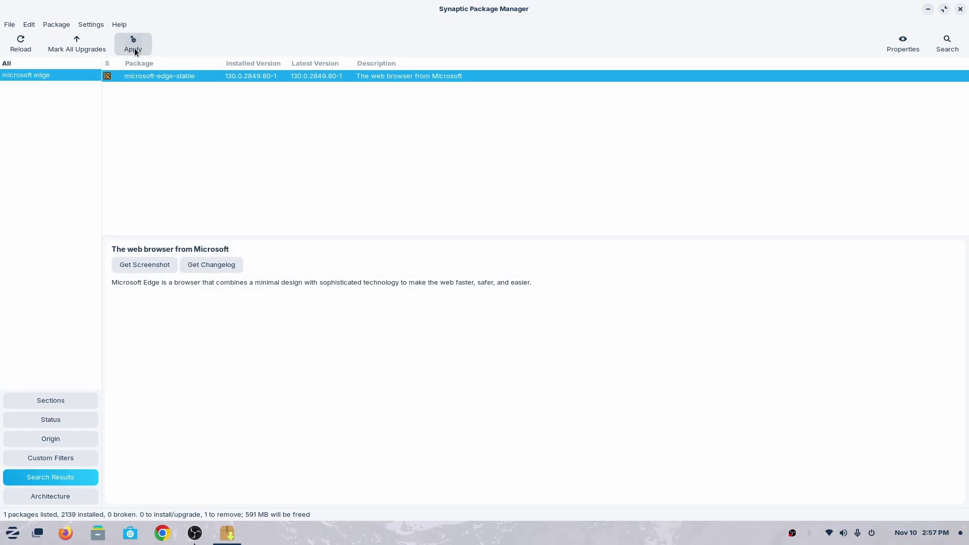
pyautogui.click(133, 45)
# - Confirm the microsoft-edge-stable purge, view the detailed log, and close the finished report
pyautogui.click(628, 353)
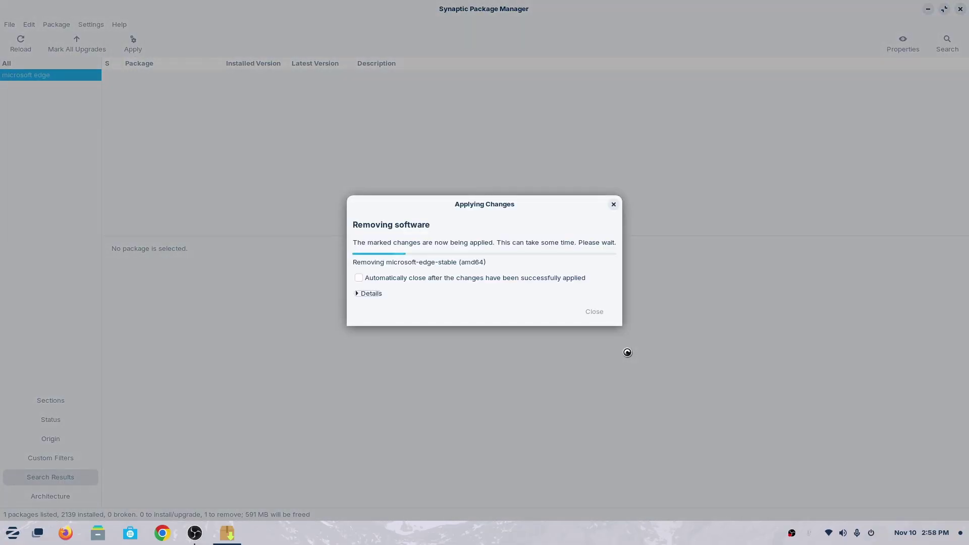
pyautogui.click(368, 293)
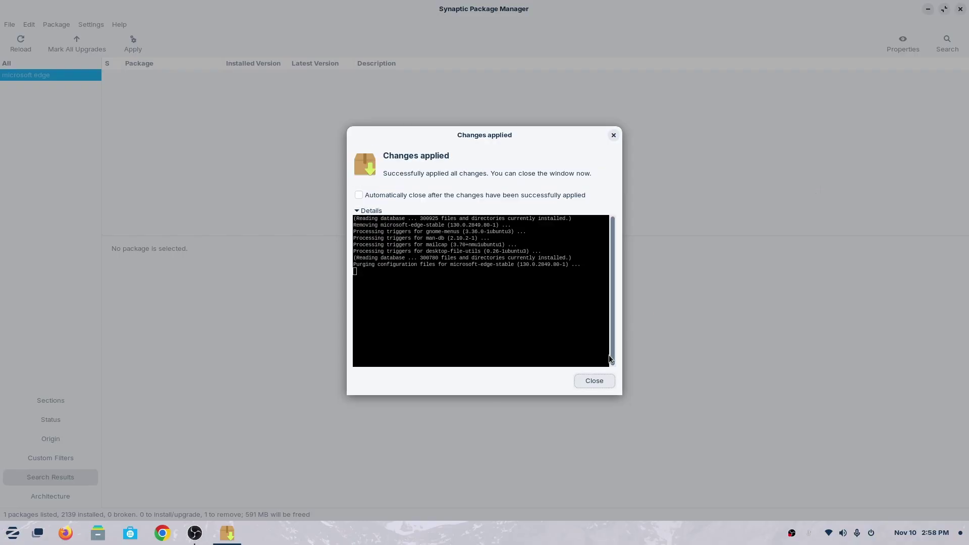
pyautogui.click(595, 382)
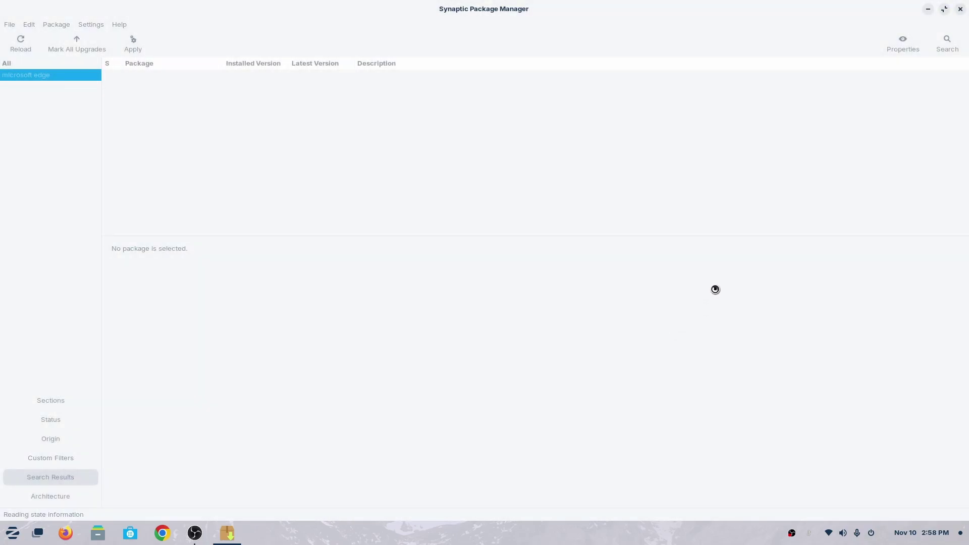
# - Browse the Status filters (local/obsolete, manual, not installed, residual config) and settle on Installed
pyautogui.click(63, 399)
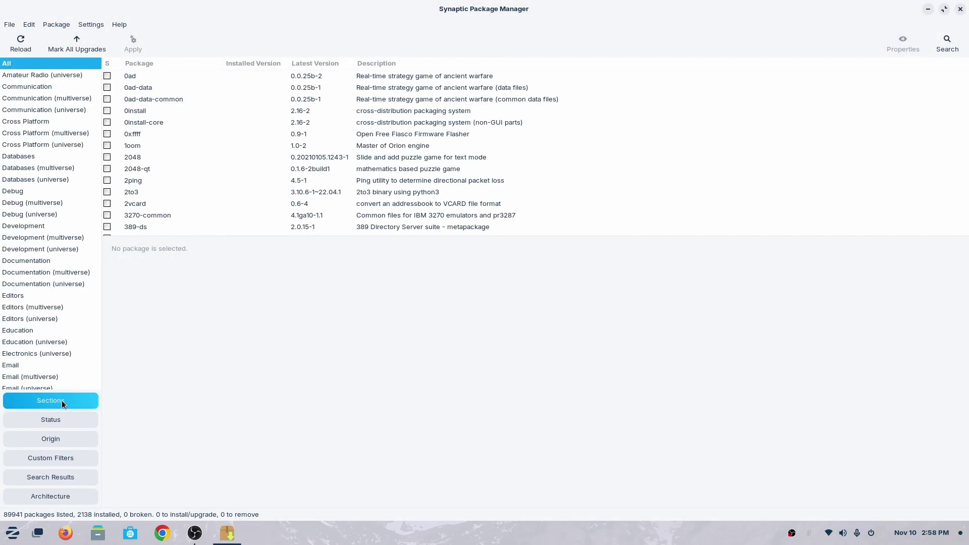
pyautogui.click(59, 423)
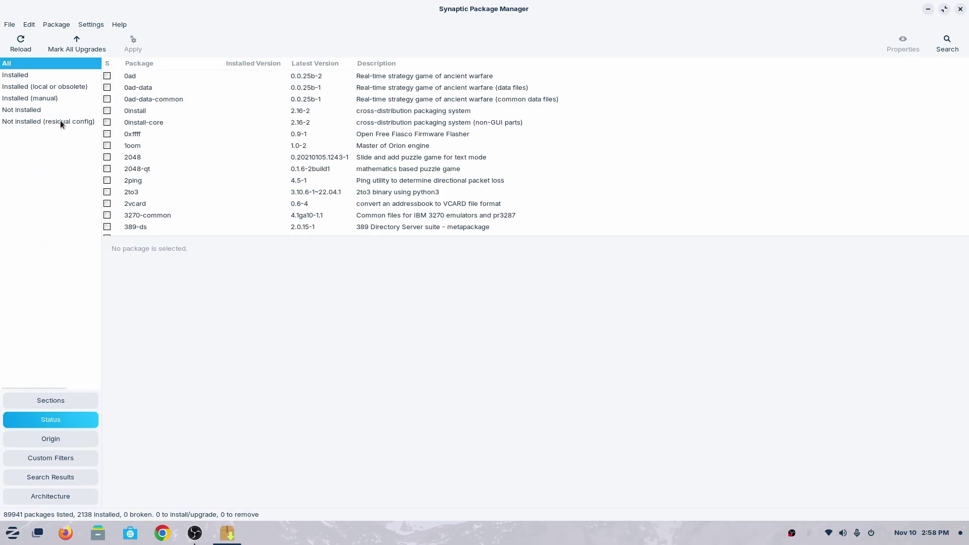
pyautogui.click(73, 75)
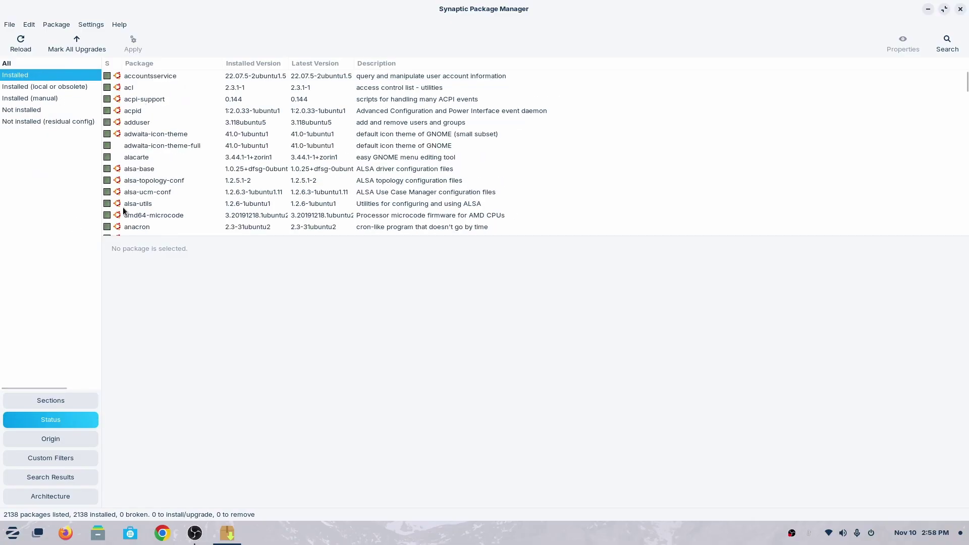
pyautogui.click(85, 88)
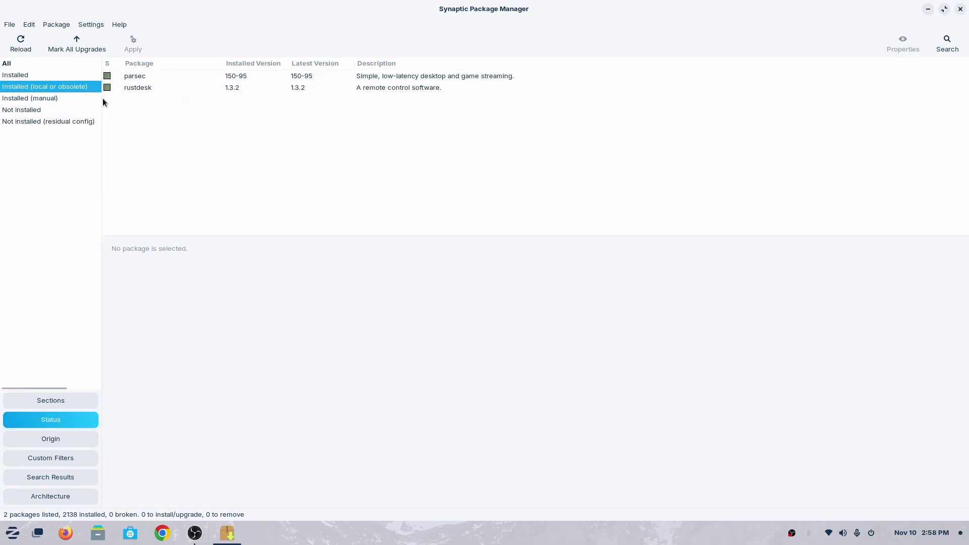
pyautogui.click(69, 102)
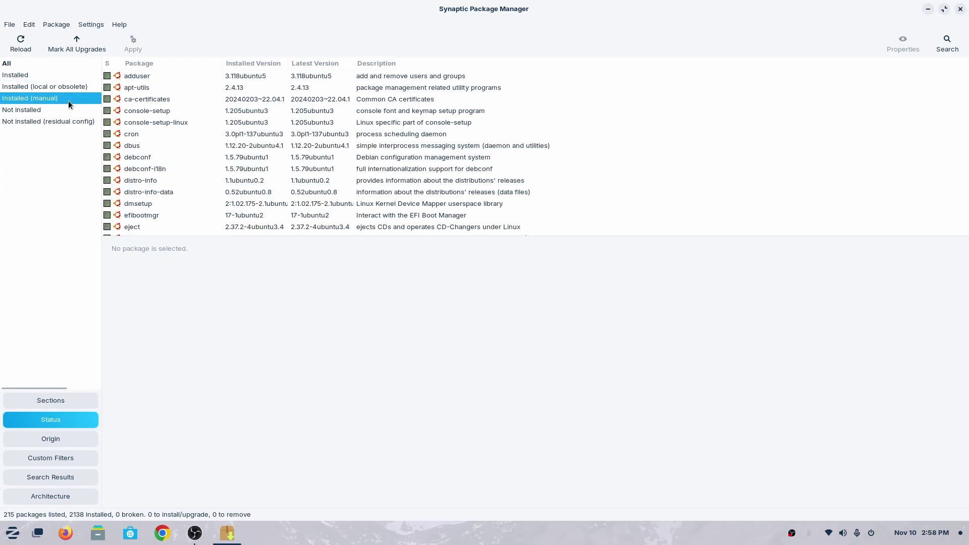
pyautogui.scroll(-5, 232, 139)
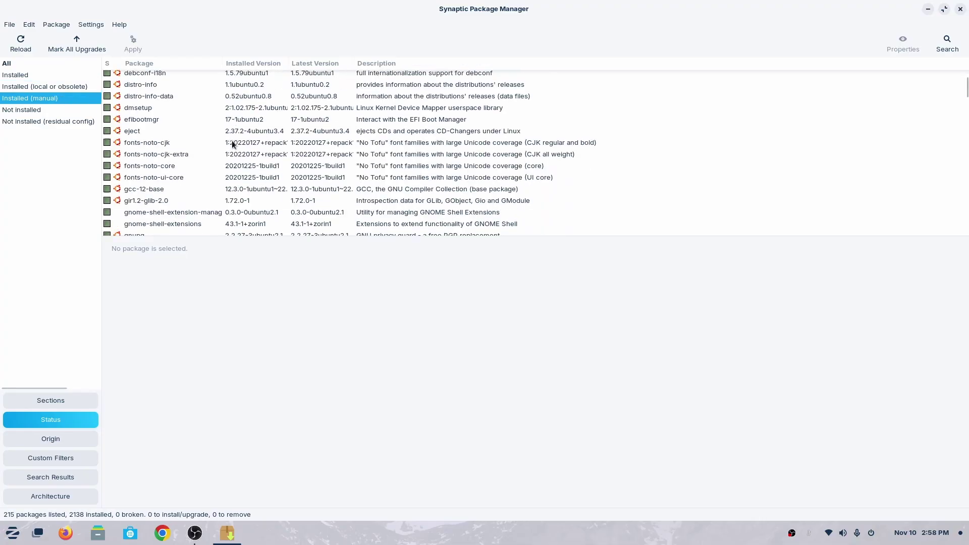
pyautogui.click(44, 111)
pyautogui.click(49, 120)
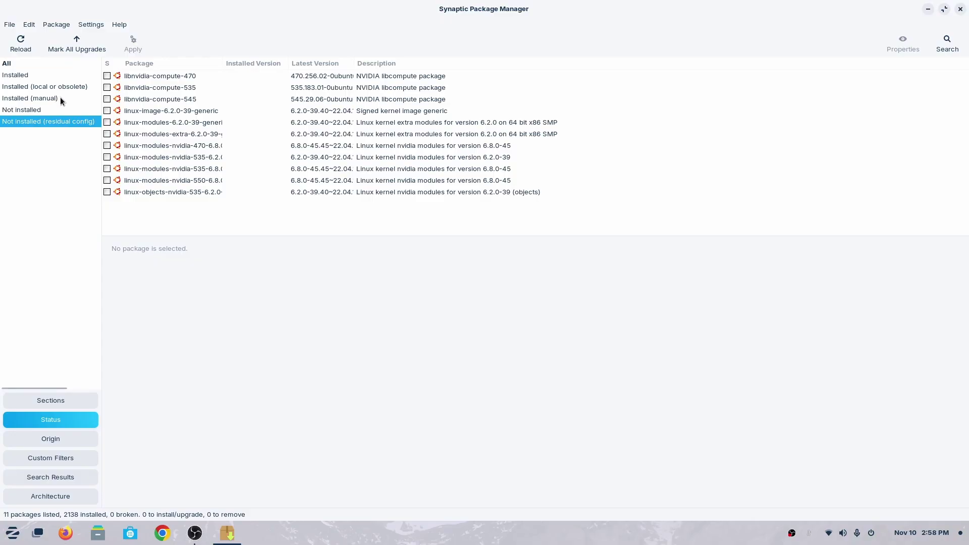
pyautogui.click(56, 74)
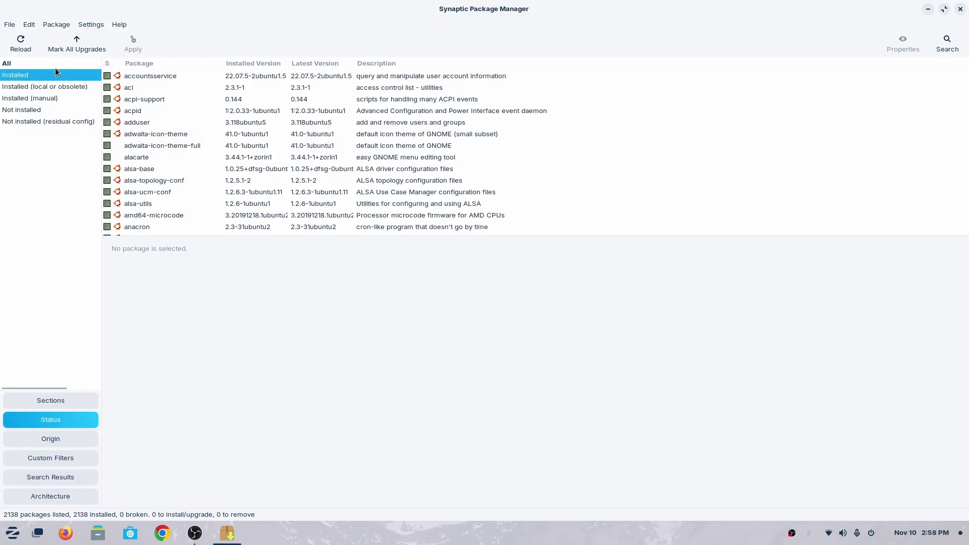
# - Show all packages and search for 'obs studio'
pyautogui.click(56, 64)
pyautogui.click(942, 41)
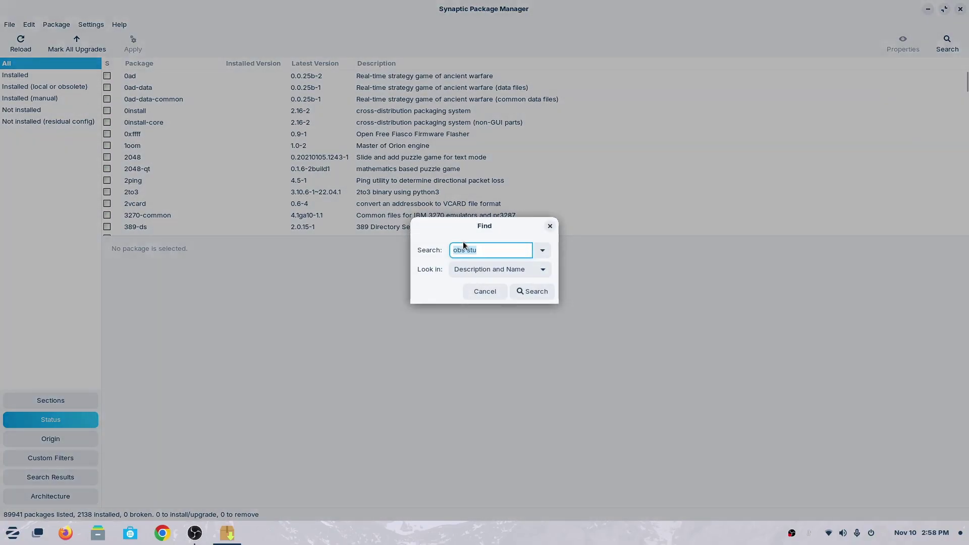
pyautogui.click(510, 250)
pyautogui.write('dio')
pyautogui.press('Return')
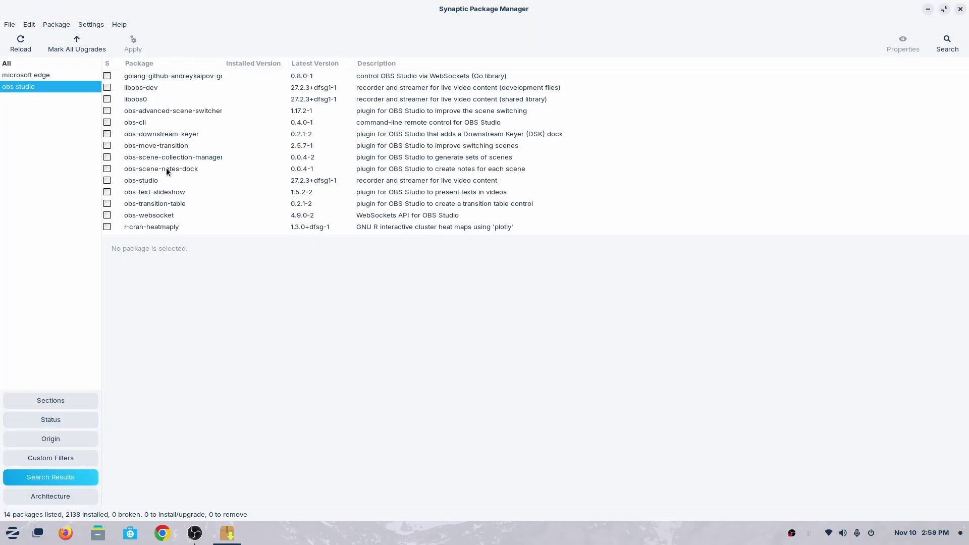
# - Mark obs-studio and its required packages for installation, review the summary, then cancel it
pyautogui.click(135, 180)
pyautogui.click(107, 181)
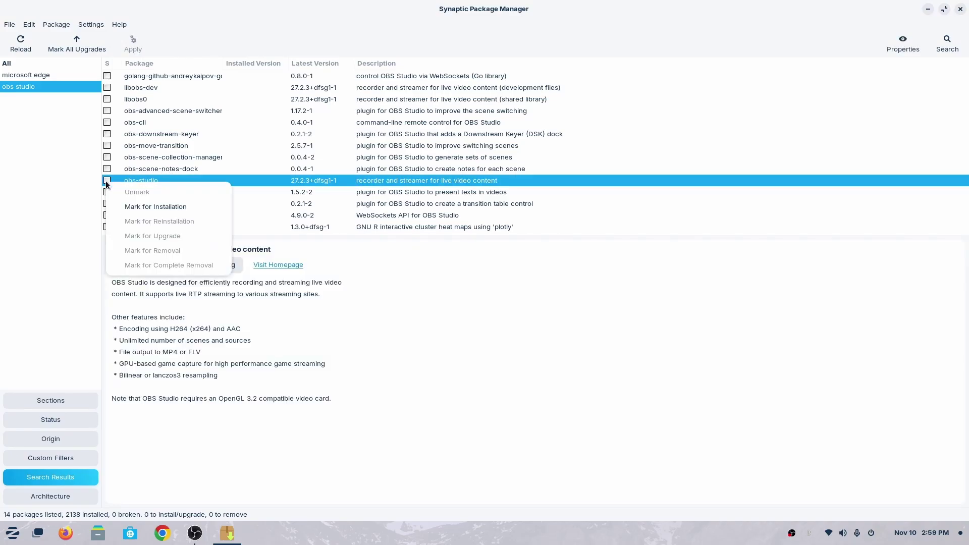
pyautogui.click(134, 204)
pyautogui.click(563, 341)
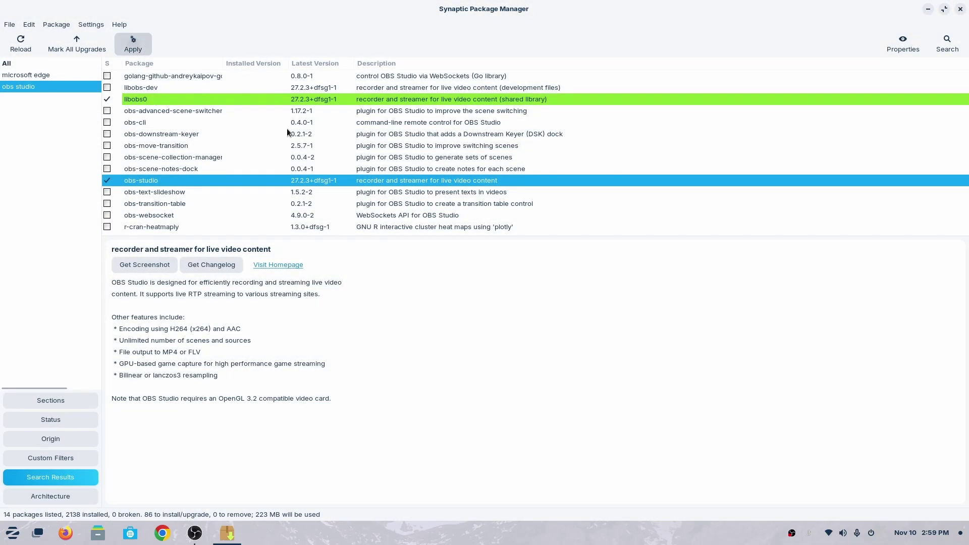
pyautogui.click(133, 43)
pyautogui.click(356, 218)
pyautogui.scroll(-5, 419, 243)
pyautogui.scroll(-10, 419, 247)
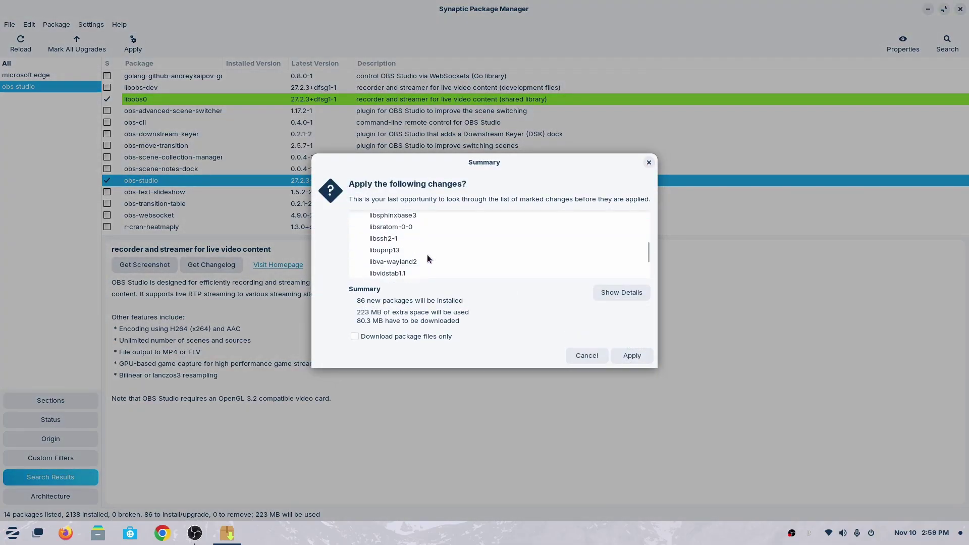
pyautogui.scroll(-10, 424, 258)
pyautogui.scroll(1, 411, 232)
pyautogui.press('Escape')
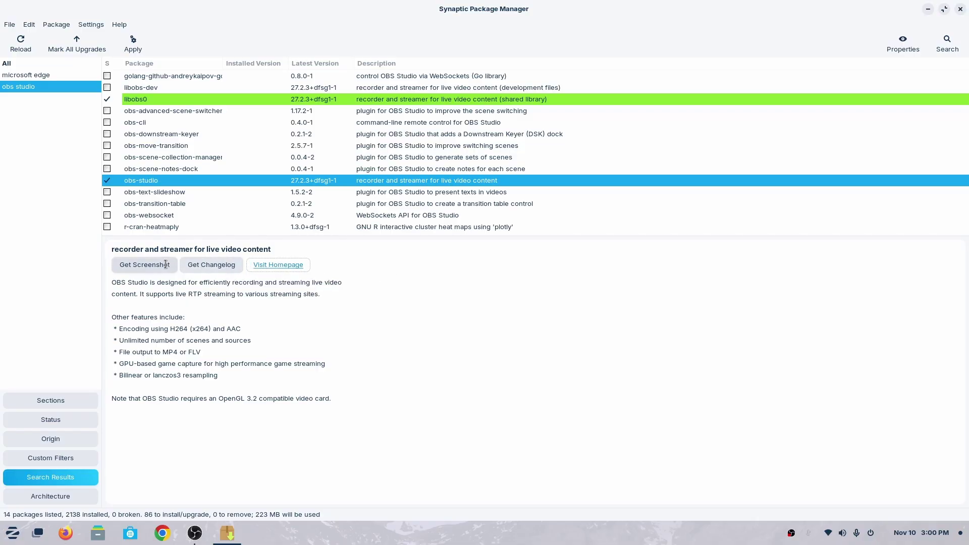
# - View the obs-studio changelog, then unmark libobs0 so obs-studio stays uninstalled
pyautogui.click(205, 266)
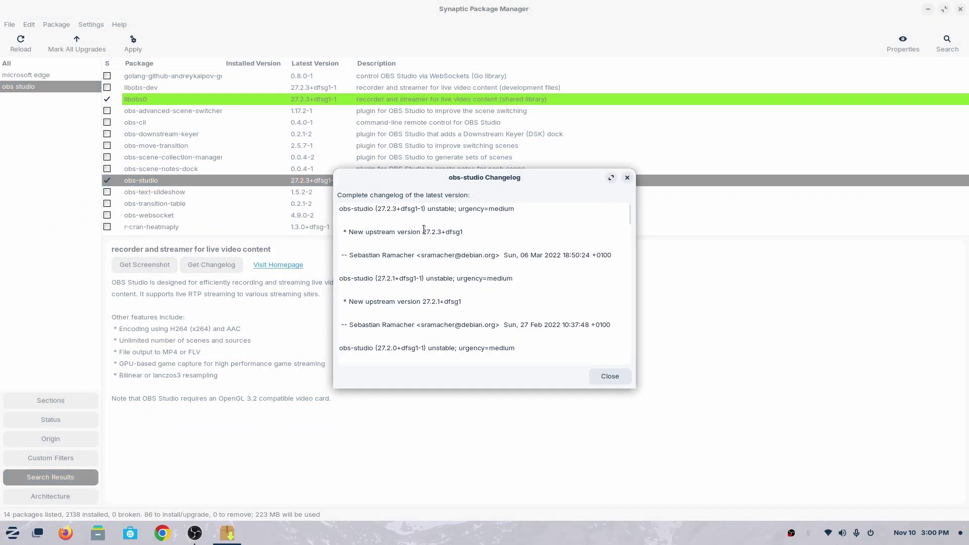
pyautogui.press('Escape')
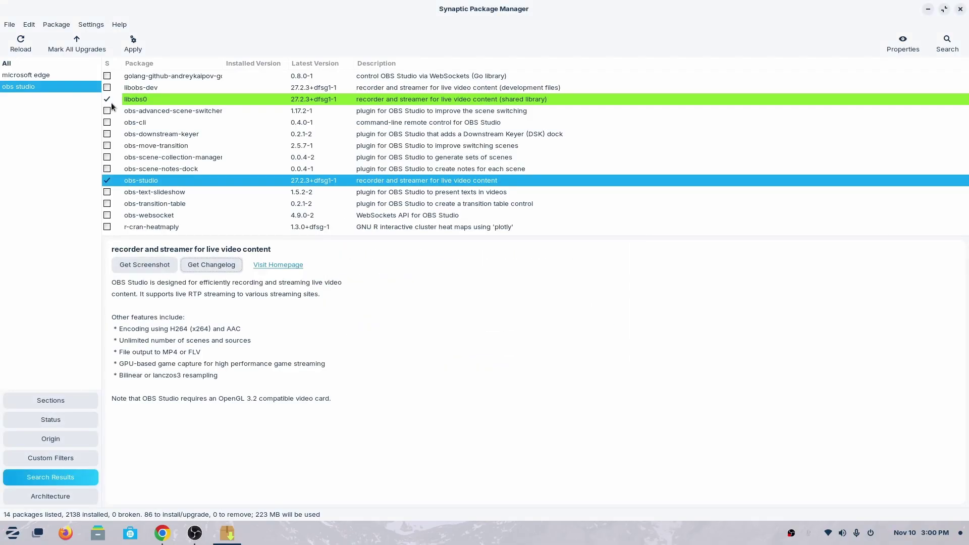
pyautogui.click(108, 99)
pyautogui.click(121, 107)
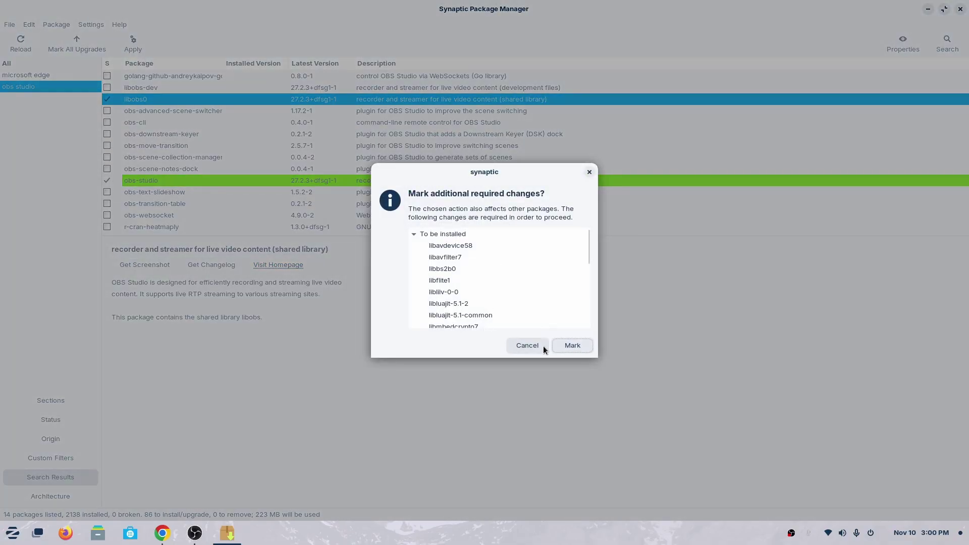
pyautogui.click(543, 347)
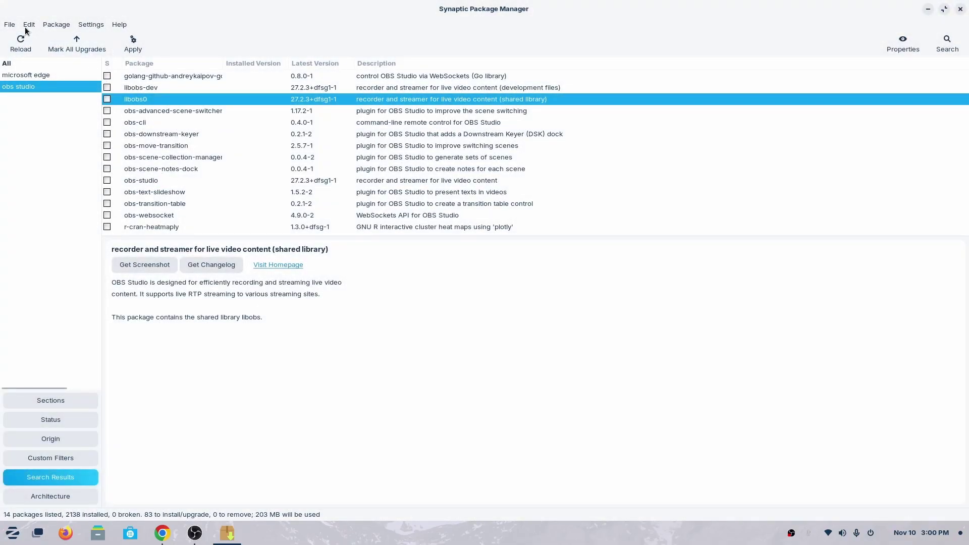
# - Search the packages for 'edg', then for 'microsoft edge'
pyautogui.click(947, 43)
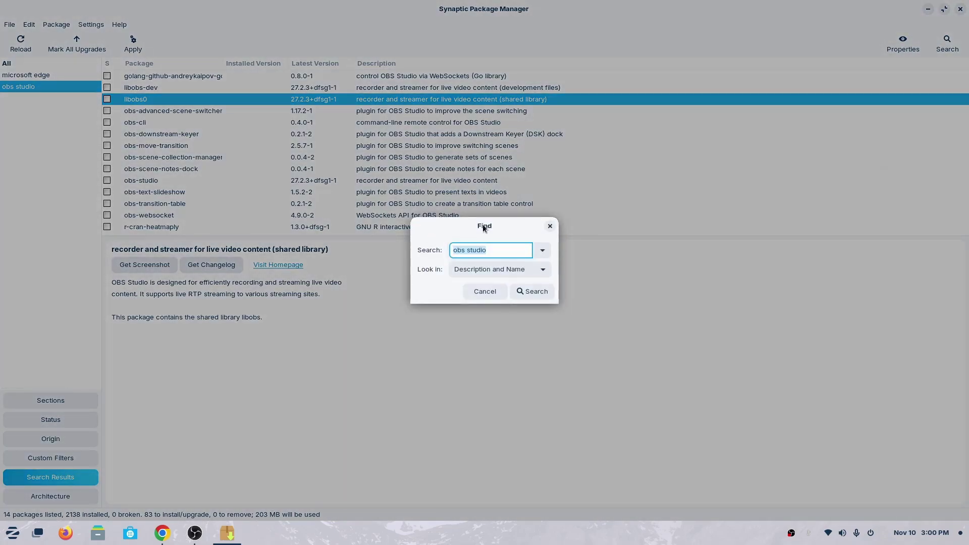
pyautogui.write('edg')
pyautogui.press('Return')
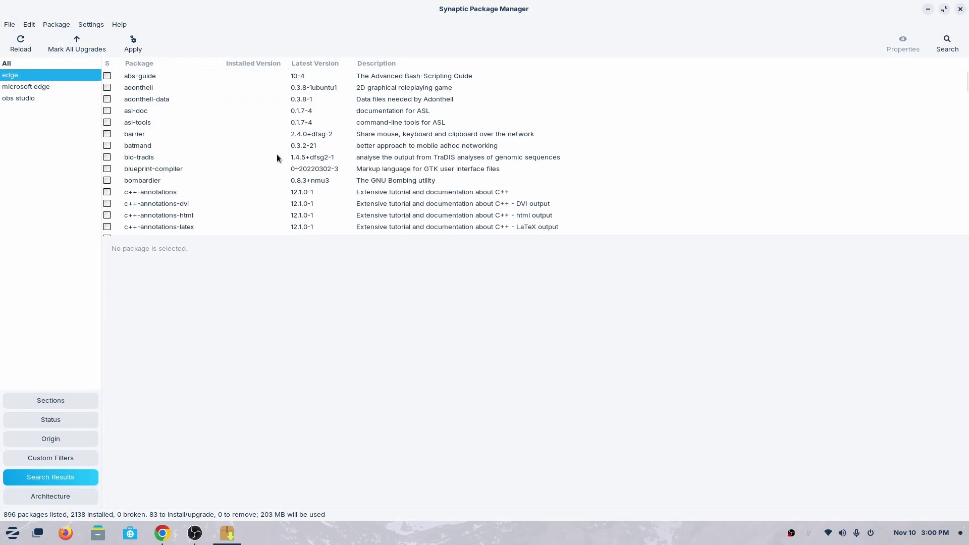
pyautogui.scroll(-6, 219, 145)
pyautogui.scroll(-10, 265, 146)
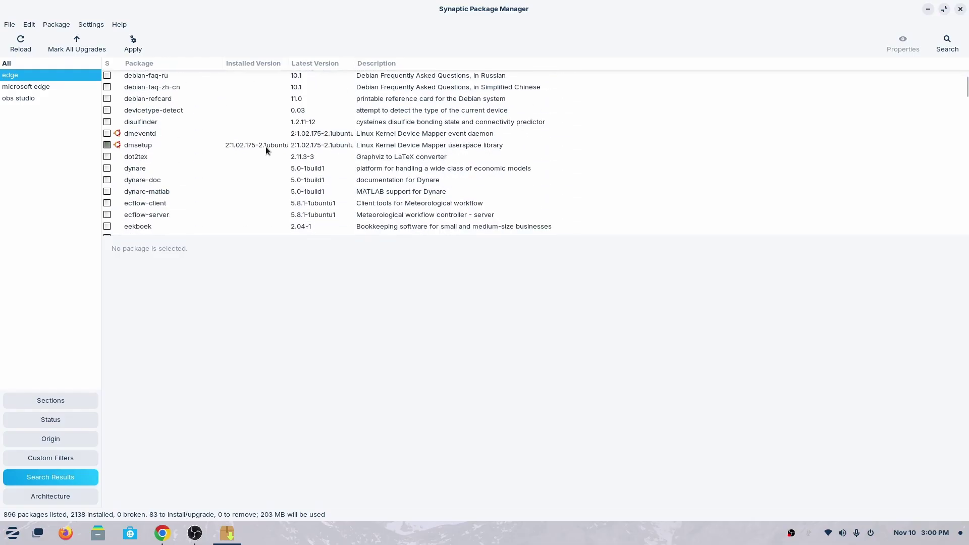
pyautogui.click(947, 50)
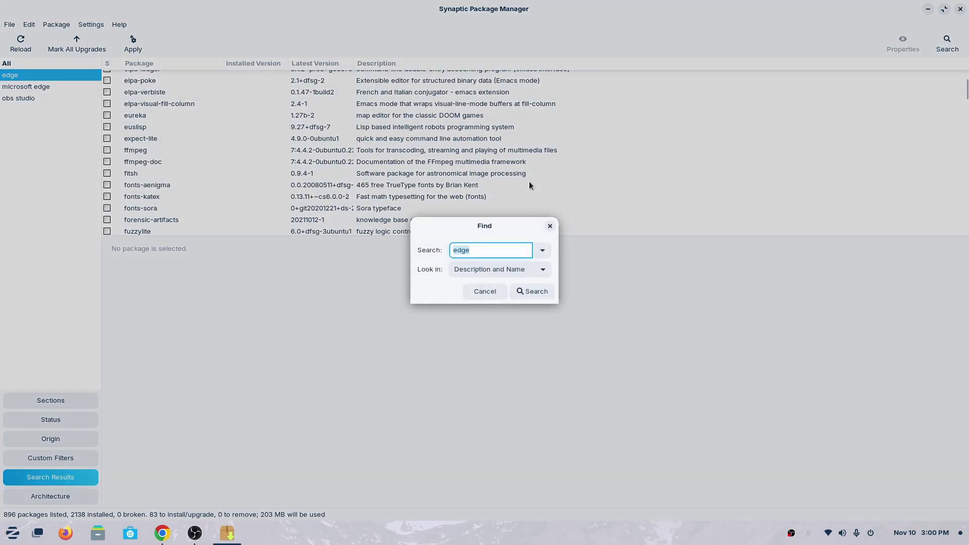
pyautogui.write('microsoft ')
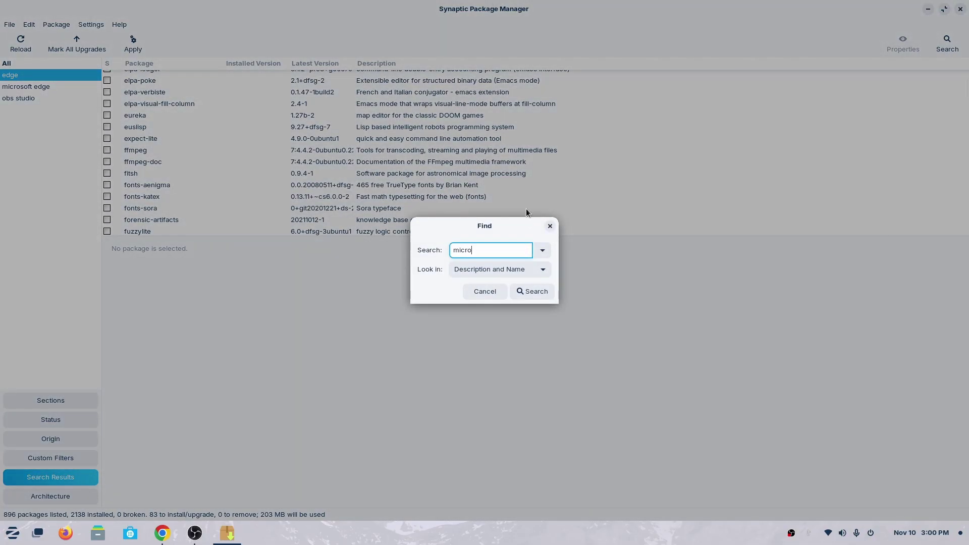
pyautogui.write('edge')
pyautogui.press('Return')
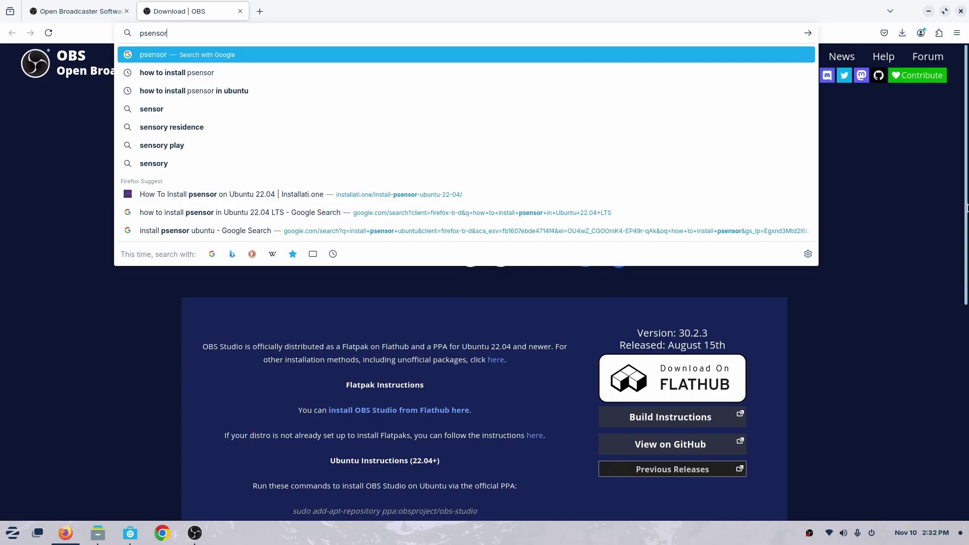
# - Google 'how to install psensor in ubuntu' and open the Tecmint Psensor article in a new tab
pyautogui.press('Down')
pyautogui.press('Down')
pyautogui.press('Return')
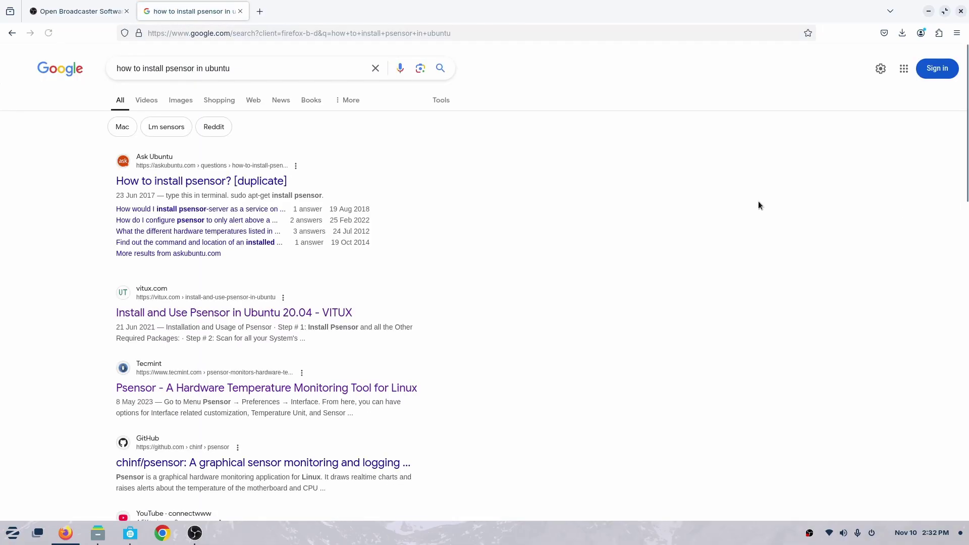
pyautogui.scroll(-3, 493, 332)
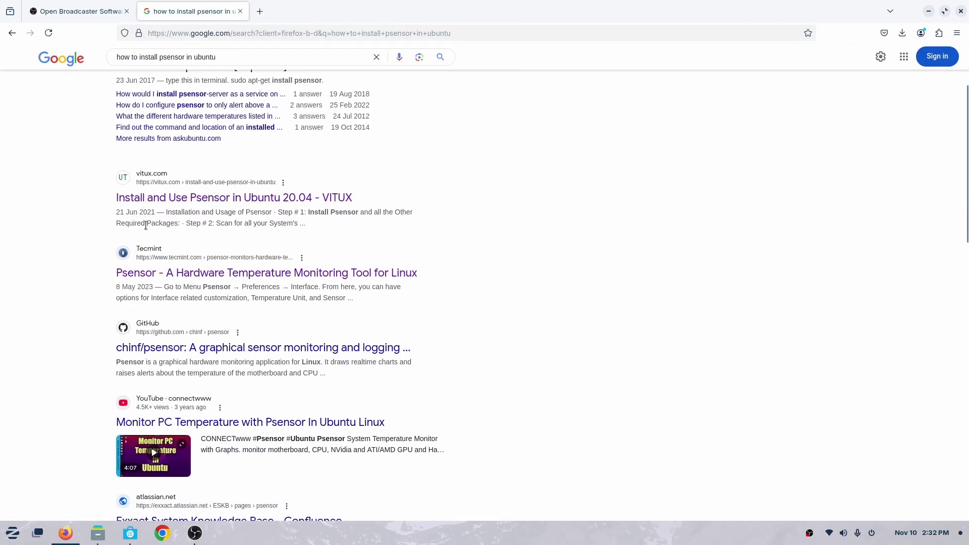
pyautogui.middleClick(313, 278)
pyautogui.click(303, 11)
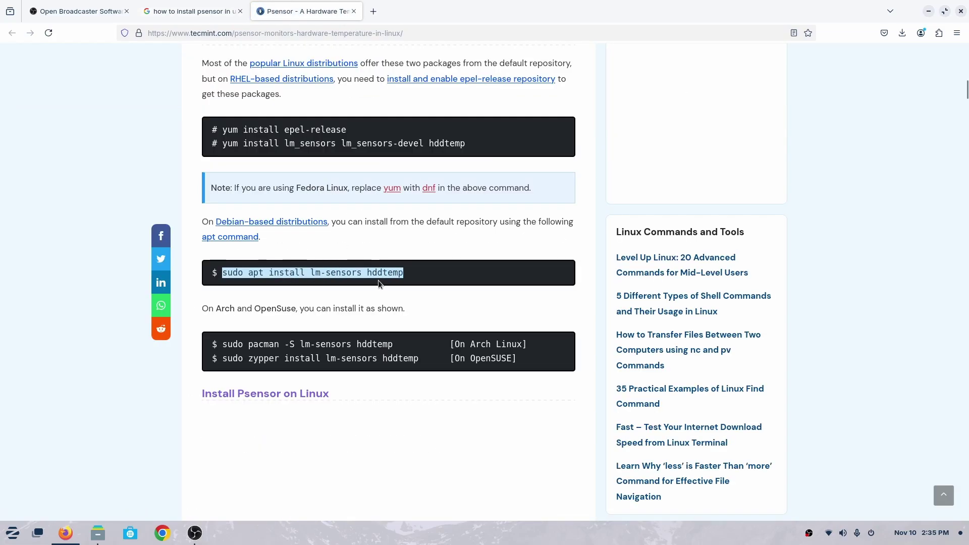
# - Open Terminal and run the pasted 'sudo apt install lm-sensors hddtemp', entering the sudo password
pyautogui.click(8, 534)
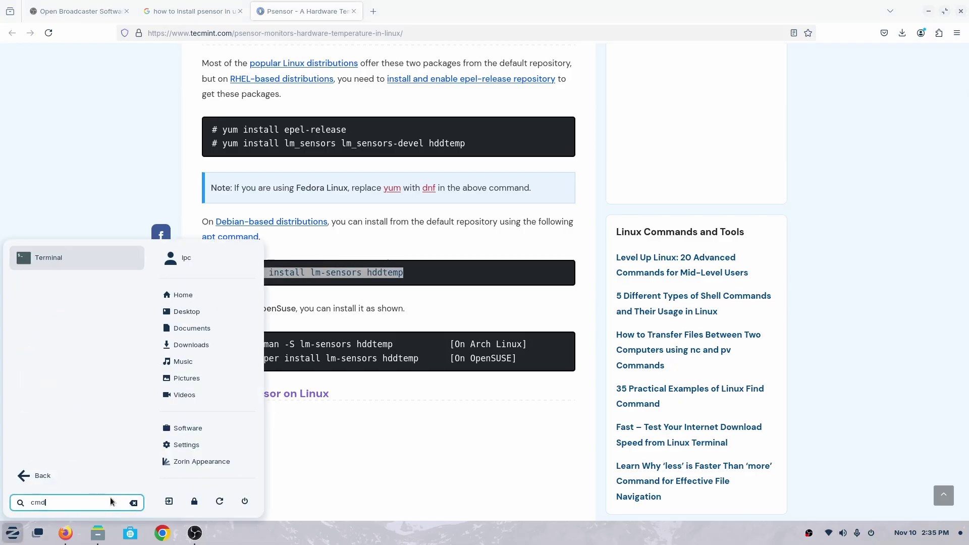
pyautogui.click(65, 258)
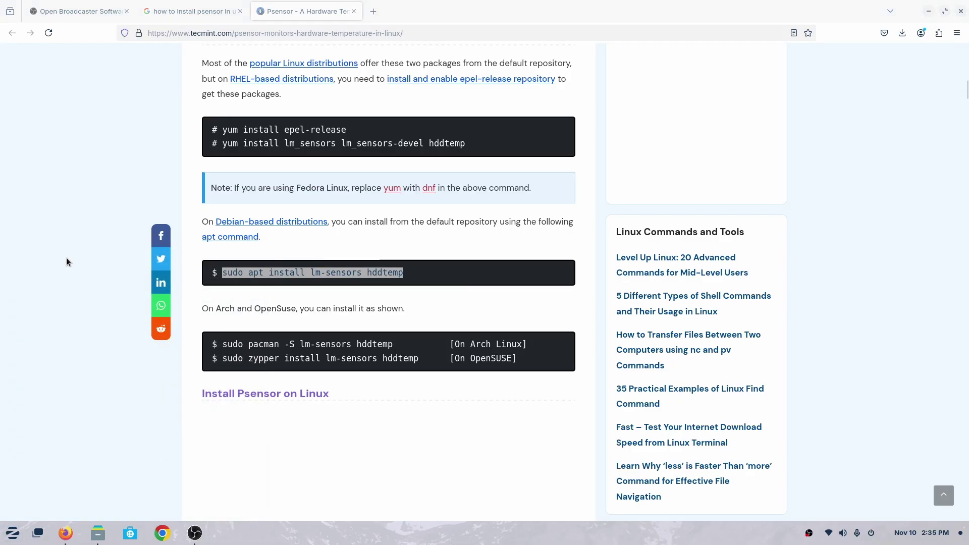
pyautogui.rightClick(168, 110)
pyautogui.click(197, 143)
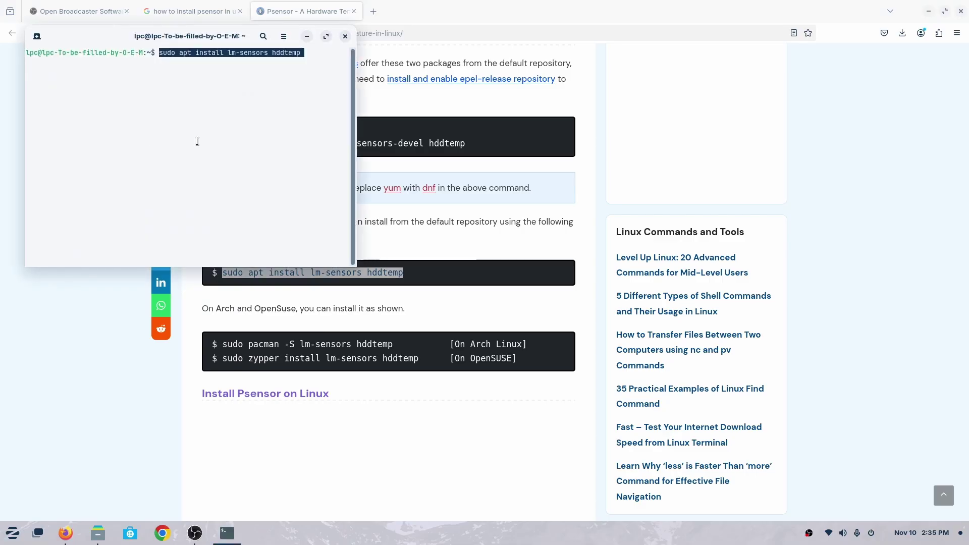
pyautogui.press('Return')
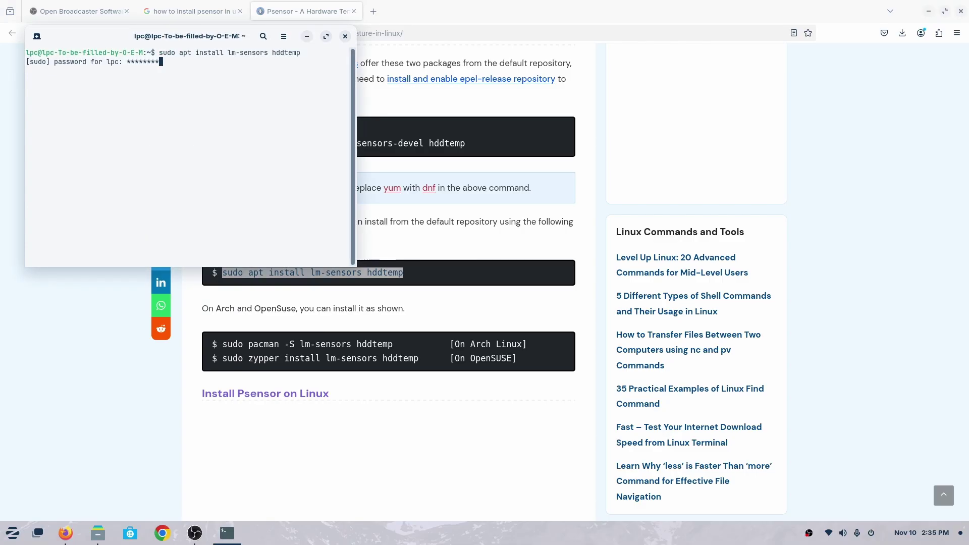
pyautogui.press('Return')
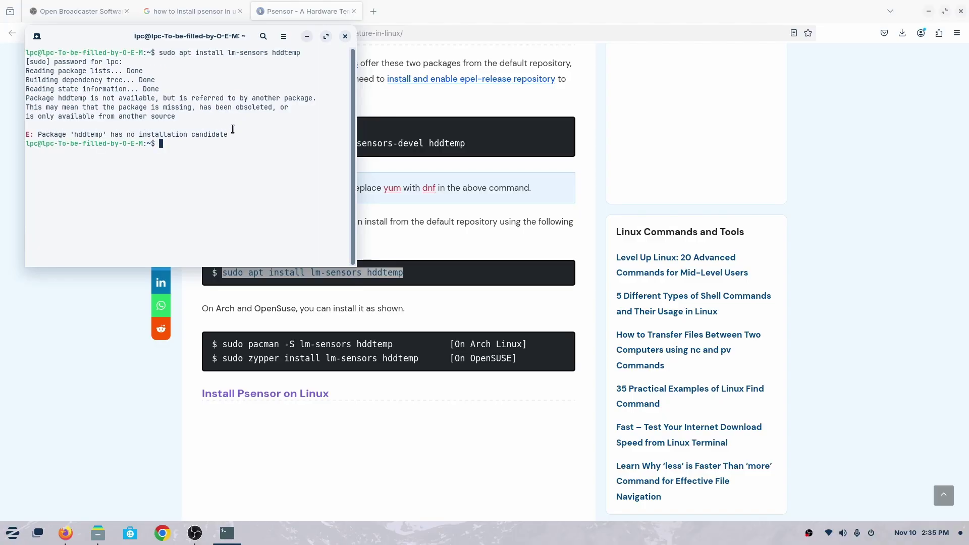
# - Copy the 'sudo apt install psensor' command from the Tecmint article
pyautogui.click(401, 394)
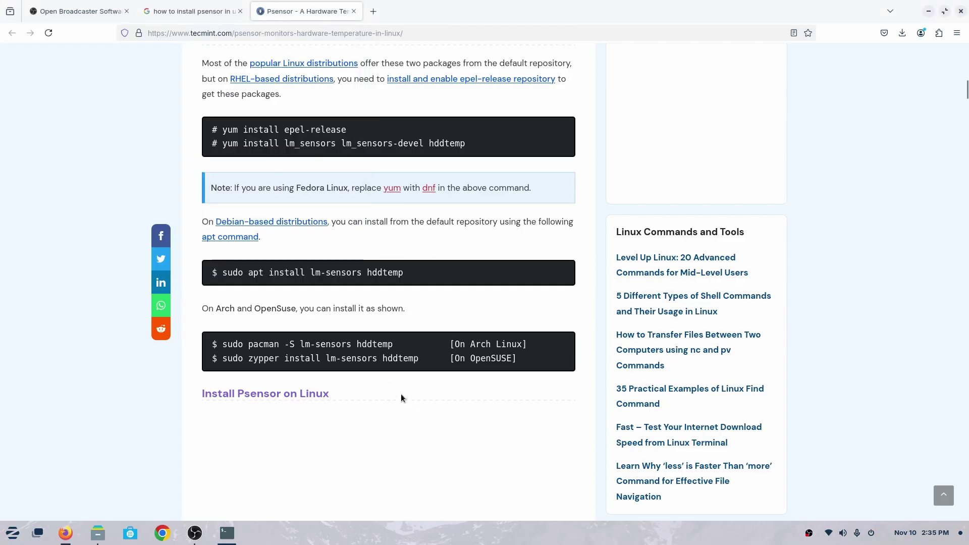
pyautogui.scroll(-3, 401, 394)
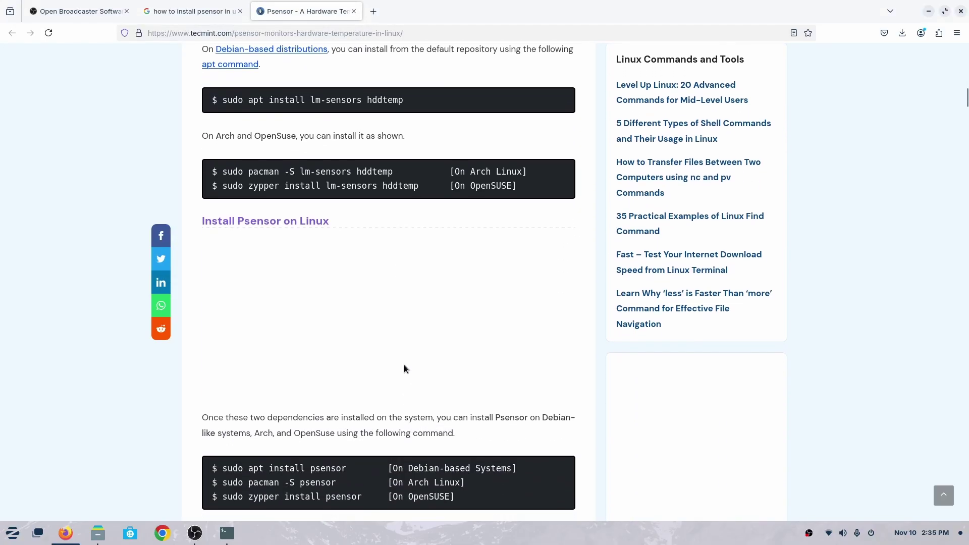
pyautogui.scroll(-5, 402, 354)
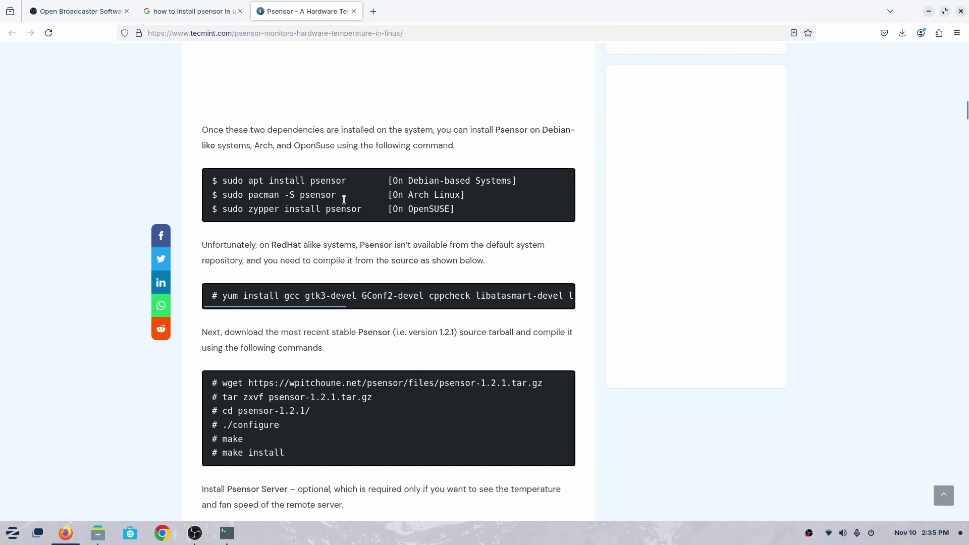
pyautogui.moveTo(351, 183); pyautogui.dragTo(242, 185)
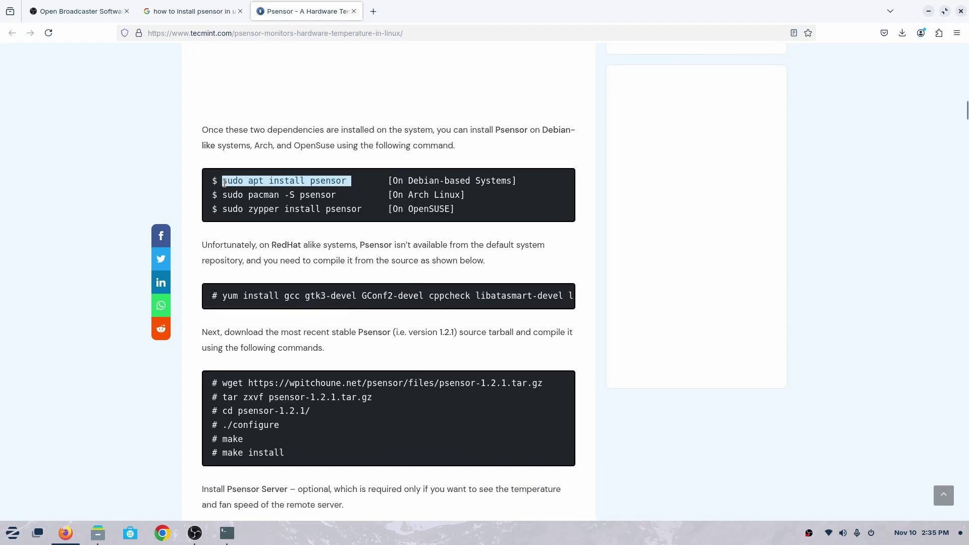
pyautogui.rightClick(259, 191)
pyautogui.click(275, 193)
# - Paste and run 'sudo apt install psensor' in Terminal, confirming with y
pyautogui.click(227, 533)
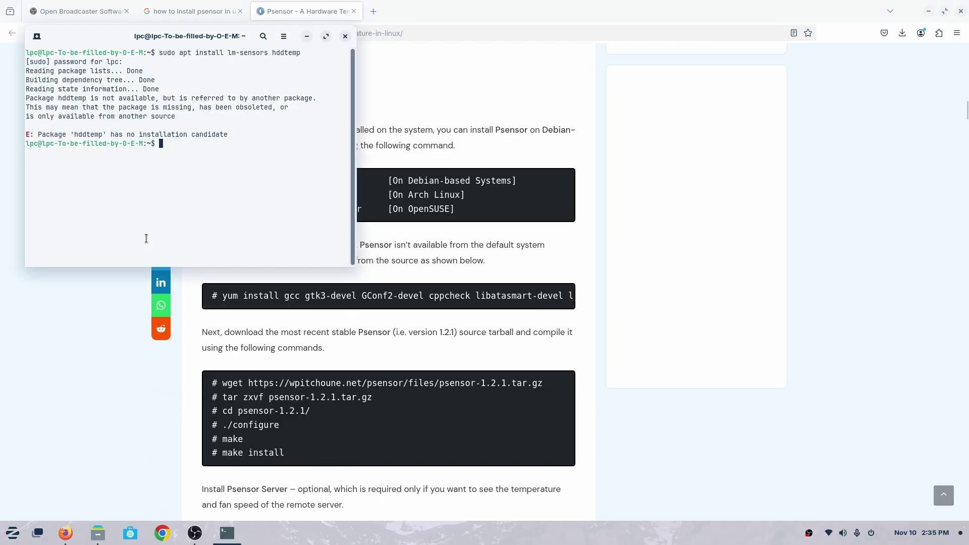
pyautogui.rightClick(188, 150)
pyautogui.click(209, 189)
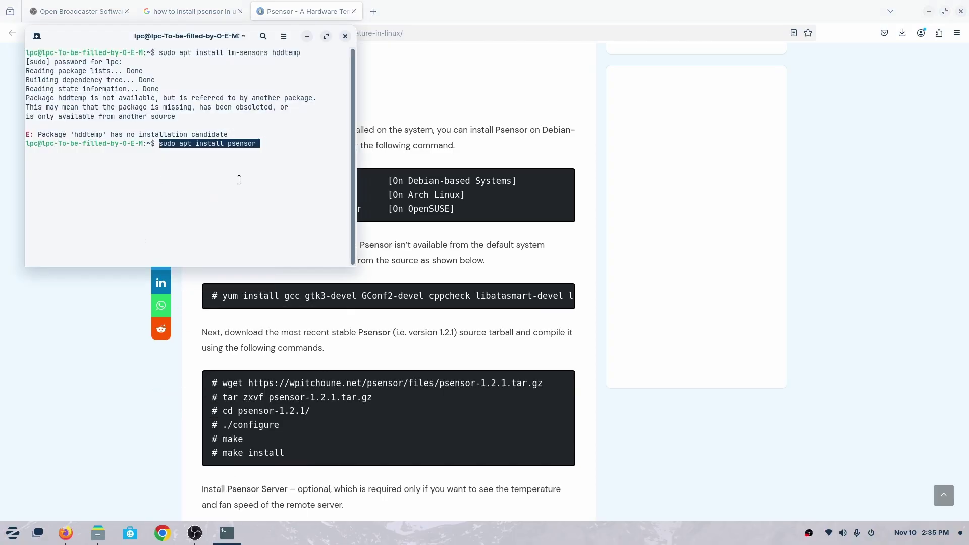
pyautogui.press('Right')
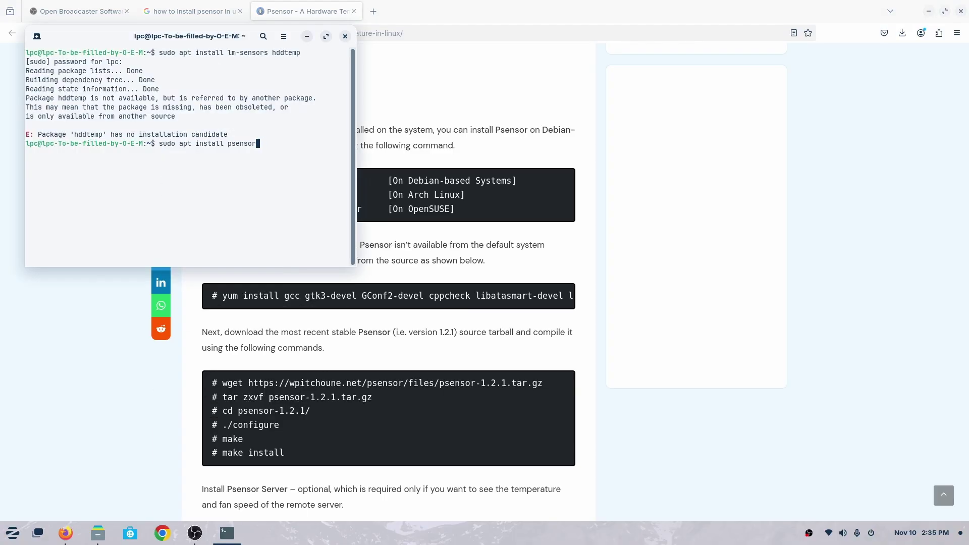
pyautogui.press('Return')
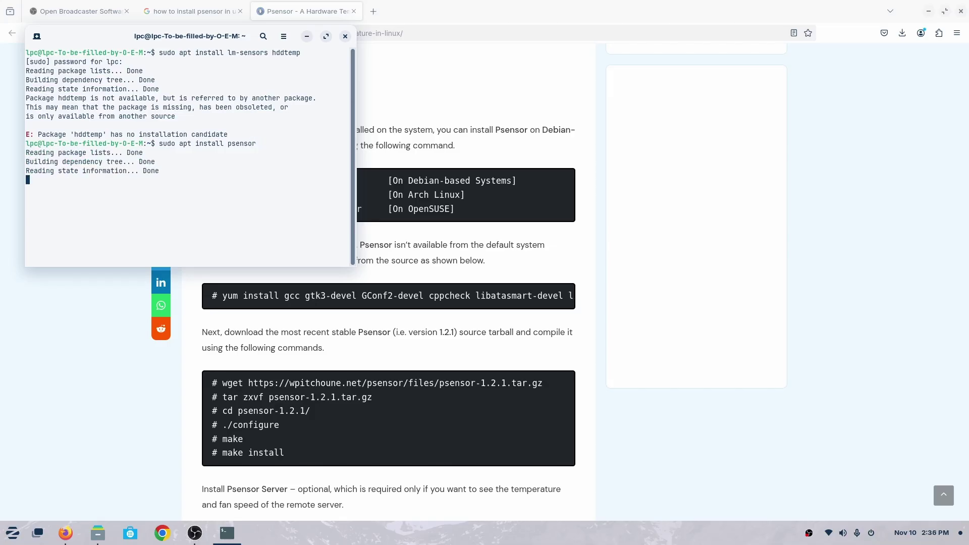
pyautogui.write('y')
pyautogui.press('Return')
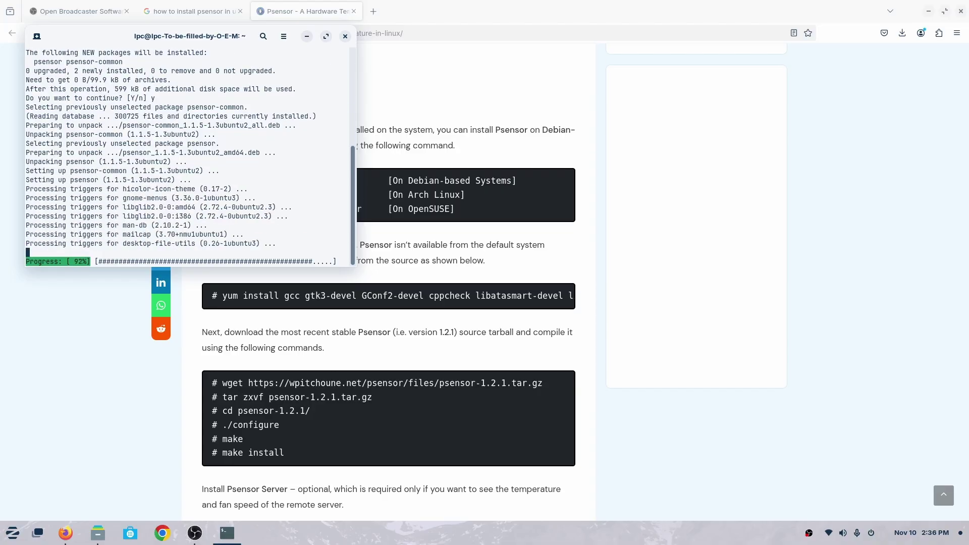
# - Launch Psensor from the app launcher search and maximize its window
pyautogui.press('super')
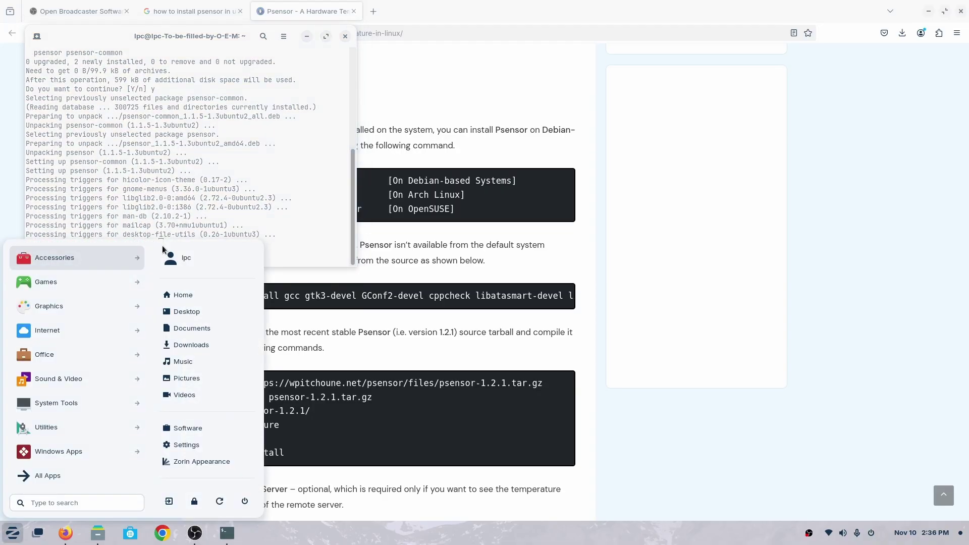
pyautogui.write('psensor')
pyautogui.click(101, 257)
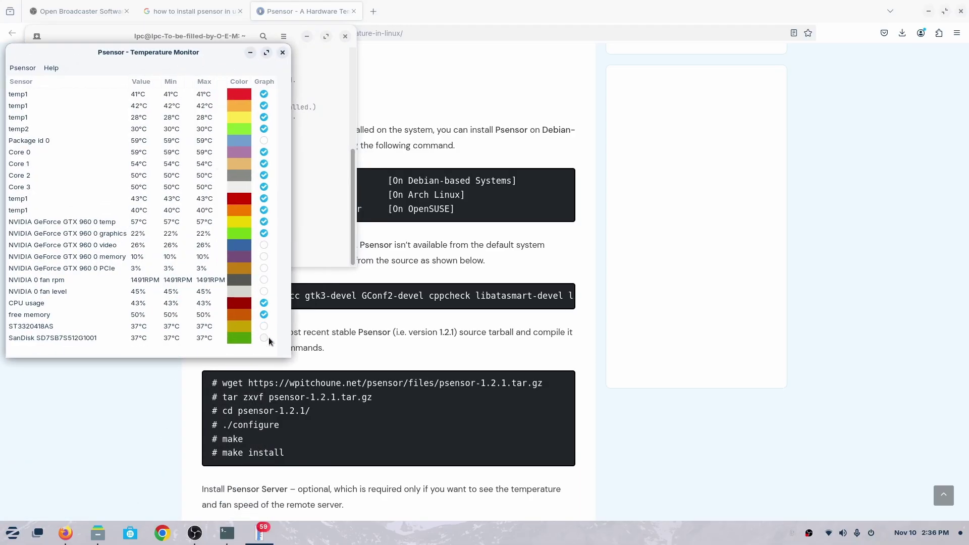
pyautogui.click(266, 52)
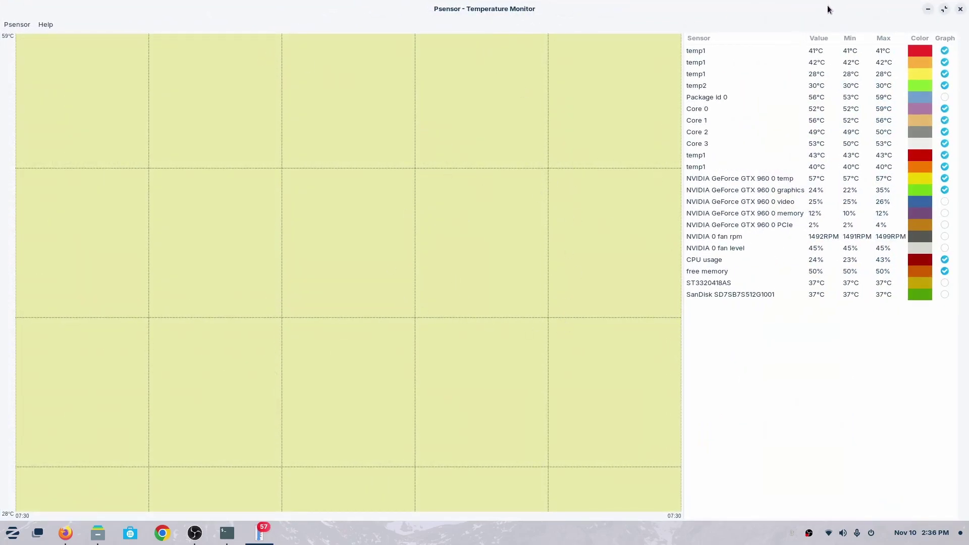
# - Look through the Startup, Graph, Sensors and Providers preferences, then quit Psensor with Ctrl+Q
pyautogui.click(17, 24)
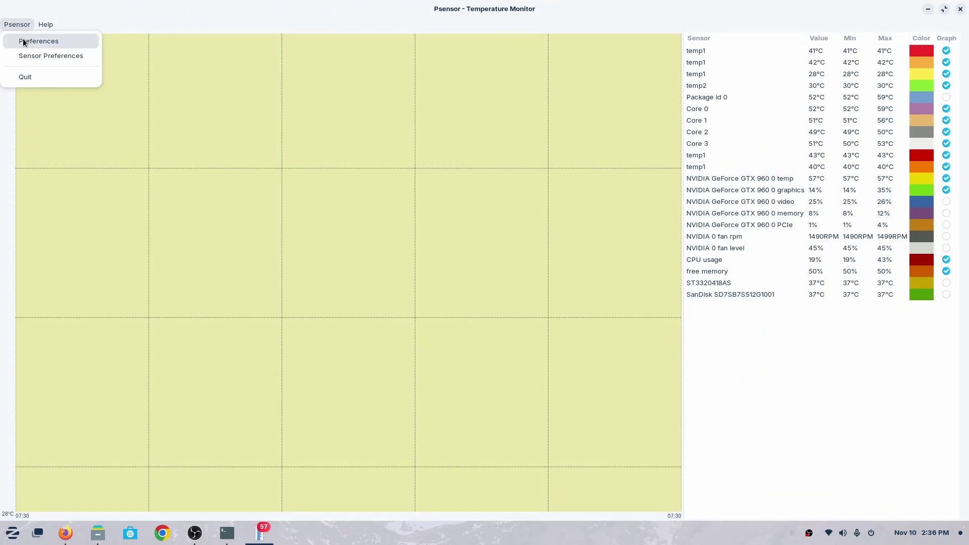
pyautogui.click(22, 40)
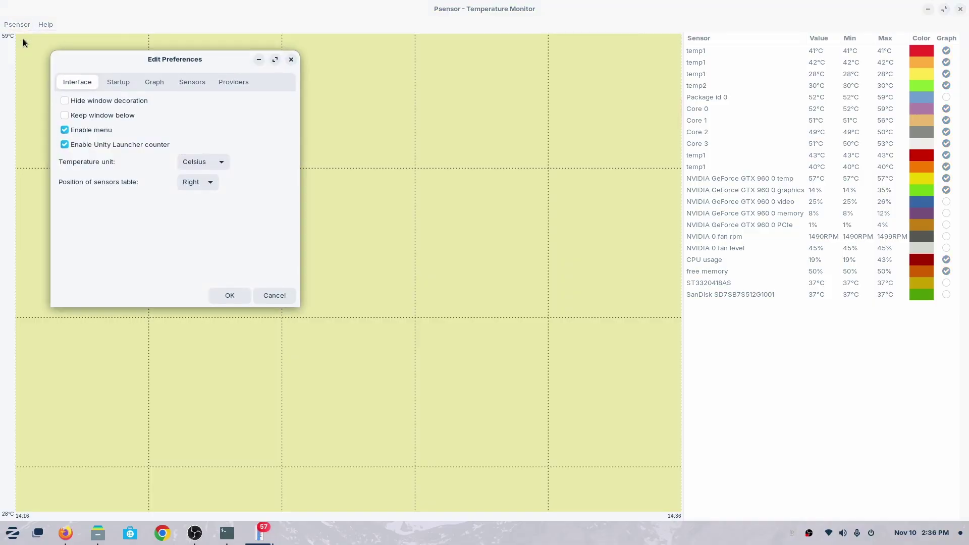
pyautogui.click(118, 82)
pyautogui.click(155, 82)
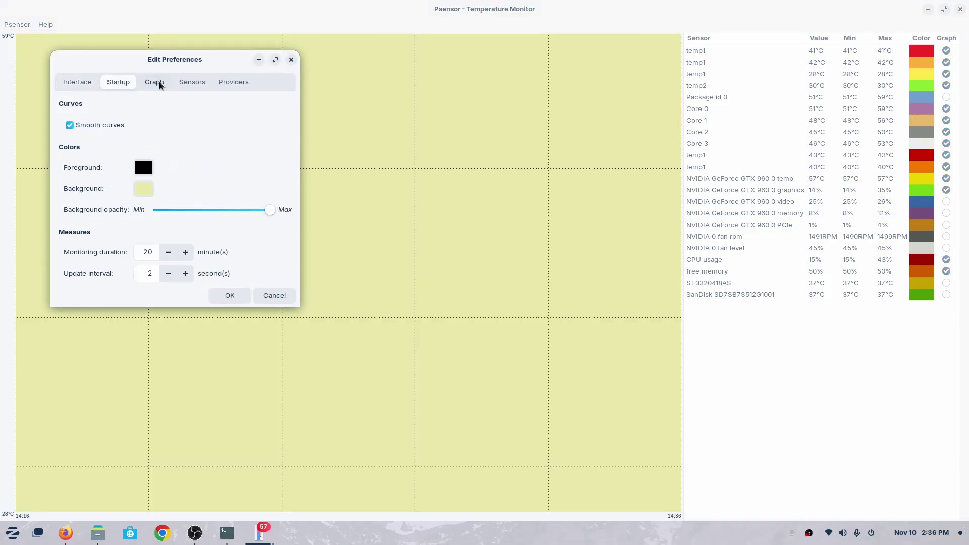
pyautogui.click(192, 84)
pyautogui.click(234, 82)
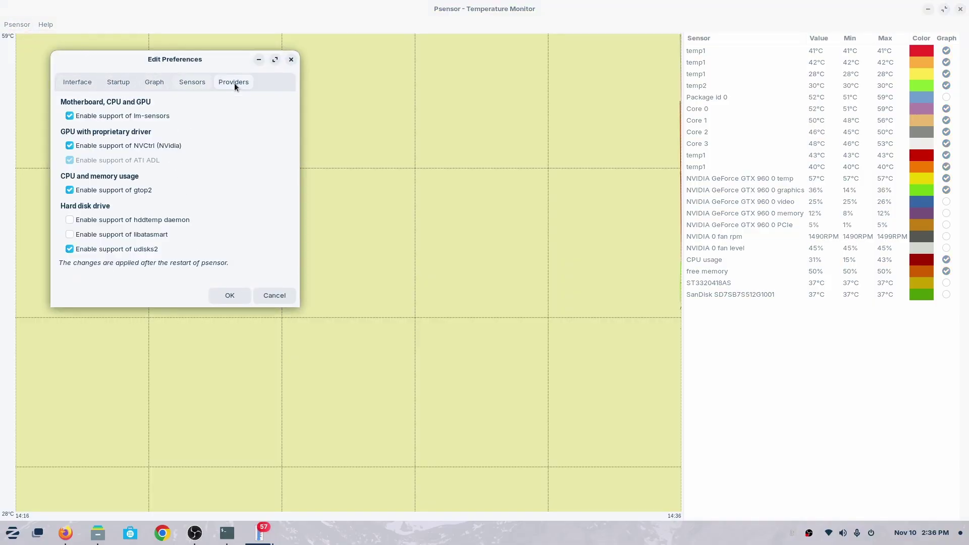
pyautogui.click(291, 60)
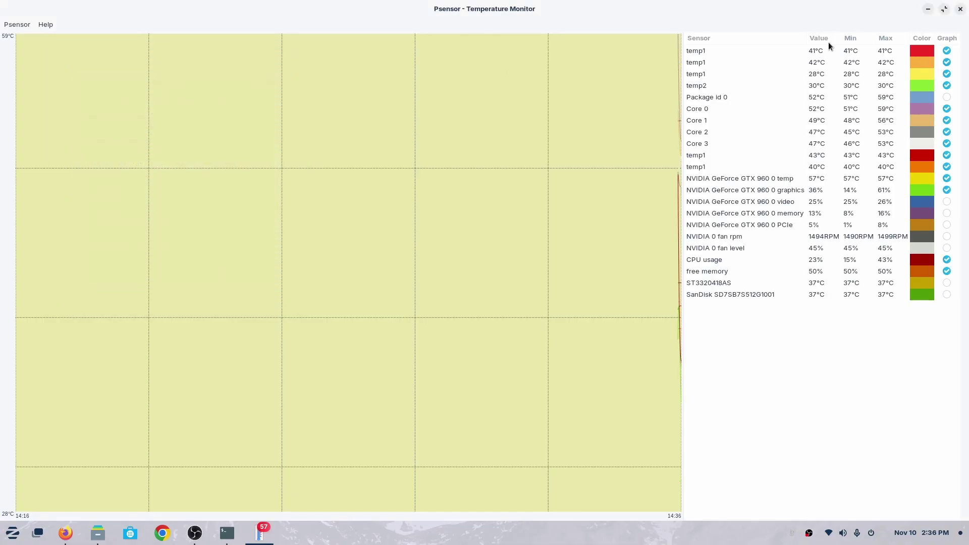
pyautogui.click(943, 8)
pyautogui.hotkey('ctrl', 'q')
pyautogui.scroll(-6, 664, 281)
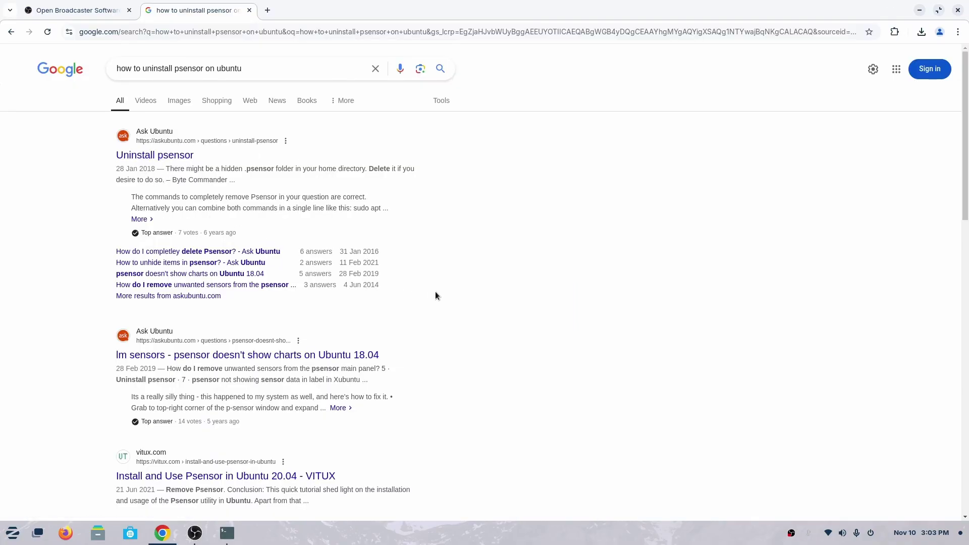
# - Open the VITUX Psensor article from the Google search results
pyautogui.scroll(-3, 447, 302)
pyautogui.scroll(-4, 449, 301)
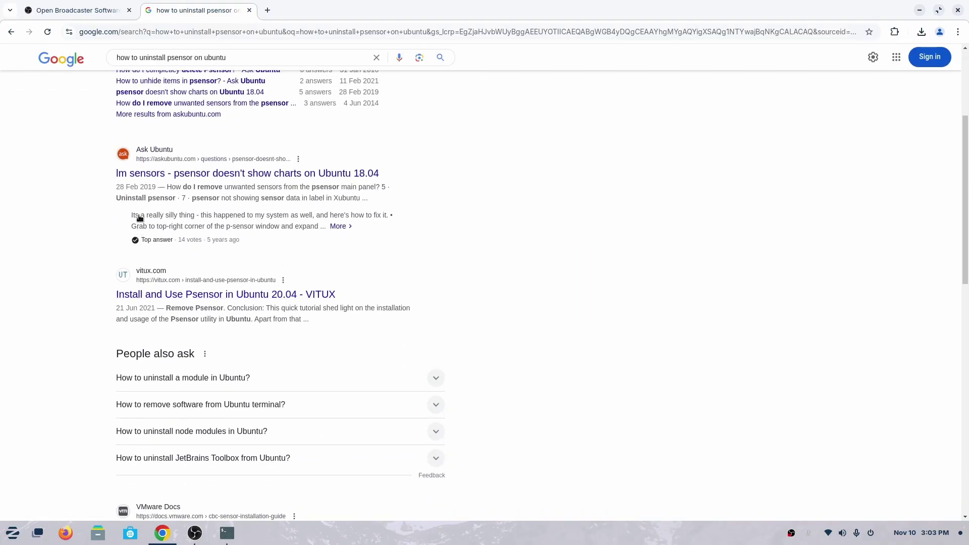
pyautogui.click(150, 298)
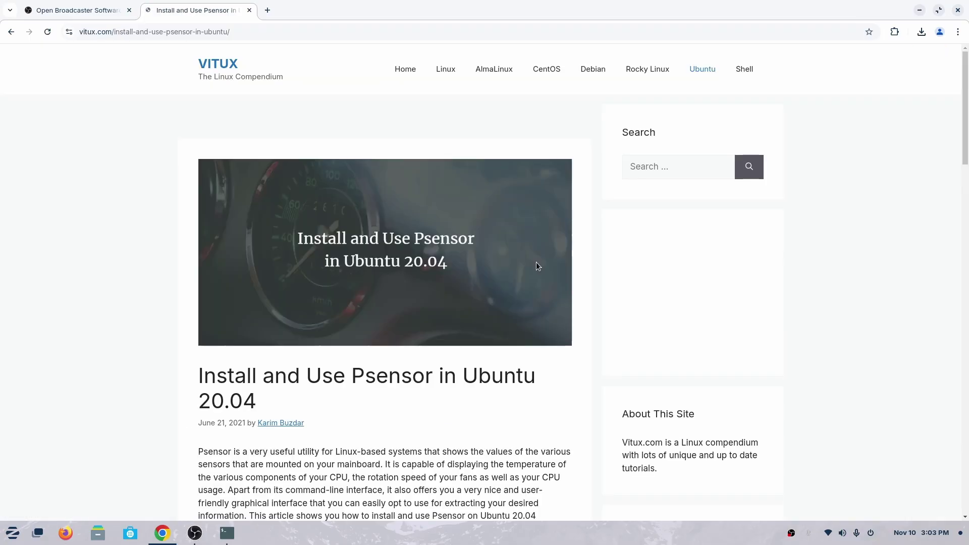
# - Select the apt-get purge command under 'How to Remove Psensor' and bring up its copy menu
pyautogui.scroll(-10, 537, 253)
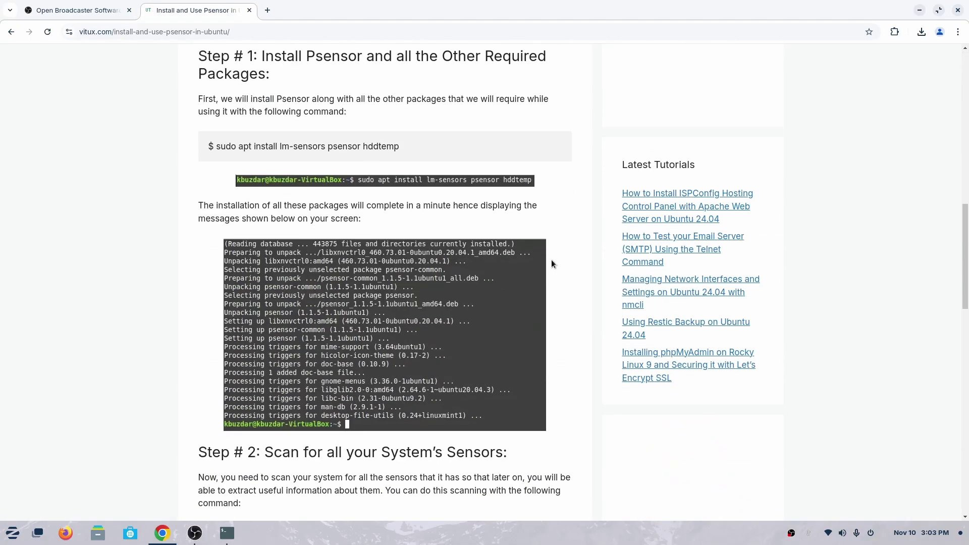
pyautogui.scroll(-3, 585, 291)
pyautogui.scroll(-20, 585, 292)
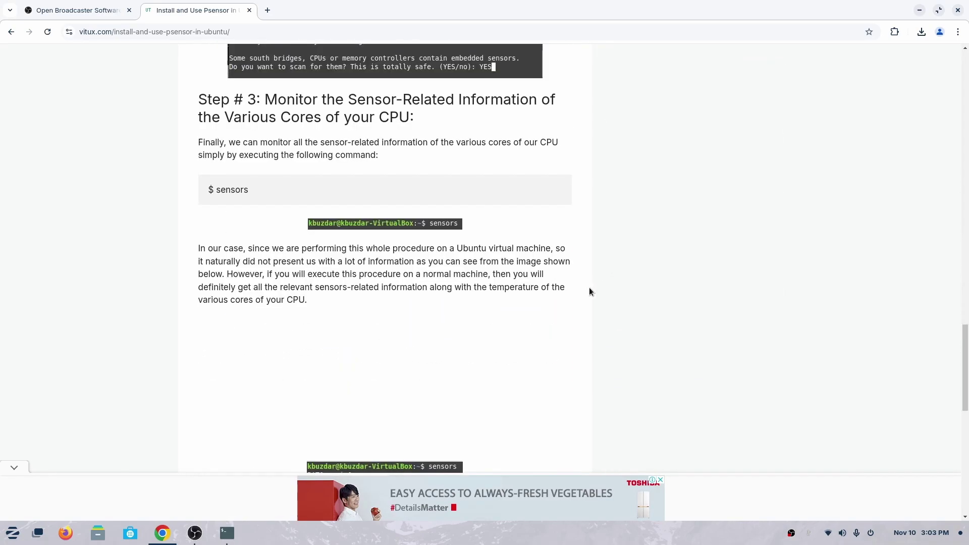
pyautogui.scroll(-9, 290, 253)
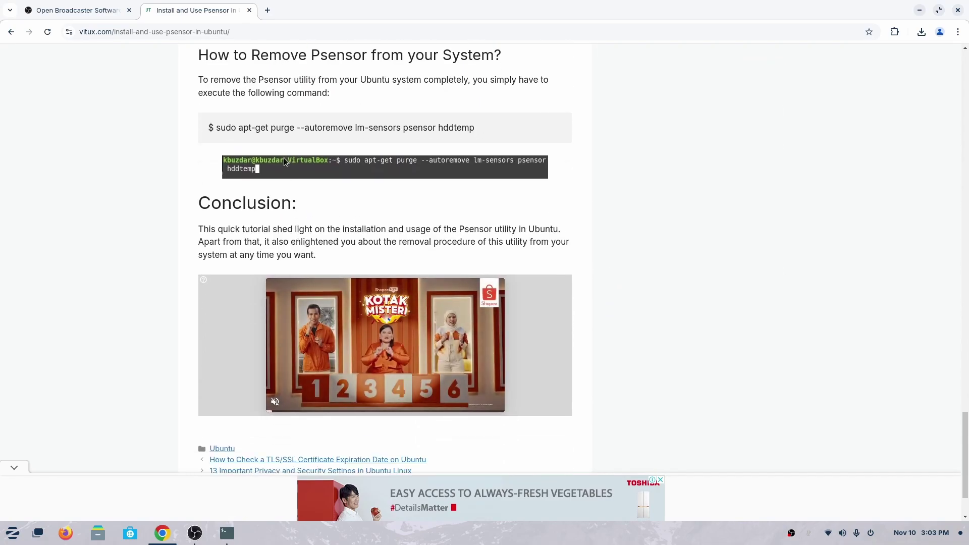
pyautogui.moveTo(480, 127); pyautogui.dragTo(216, 128)
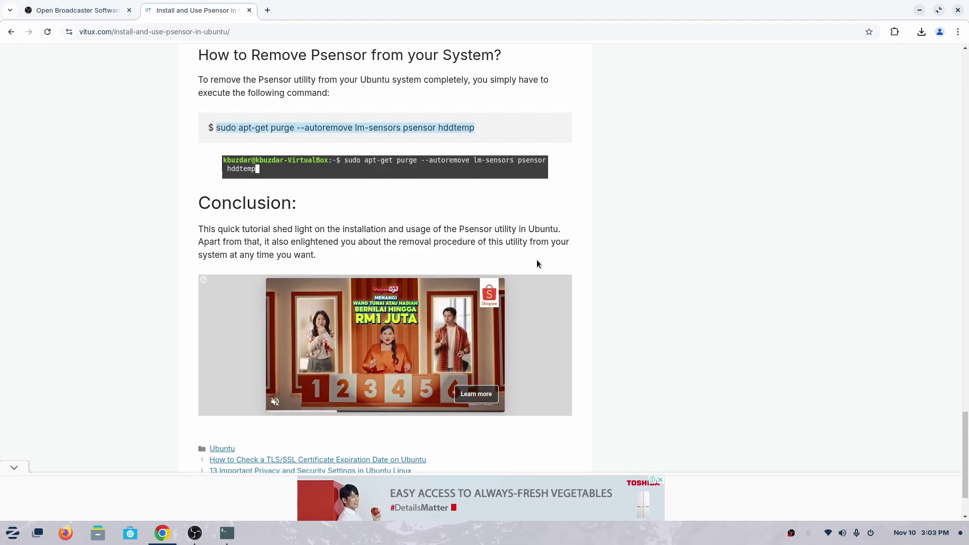
pyautogui.rightClick(415, 129)
# - Copy 'sudo apt-get purge --autoremove lm-sensors psensor hddtemp' into Terminal, run it, and confirm with y
pyautogui.click(434, 138)
pyautogui.click(227, 532)
pyautogui.rightClick(212, 157)
pyautogui.click(247, 189)
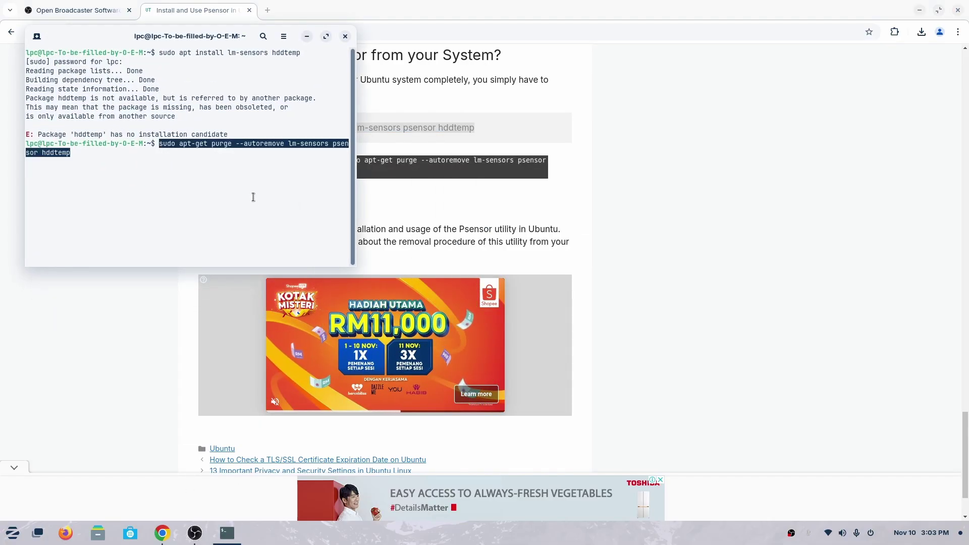
pyautogui.press('Return')
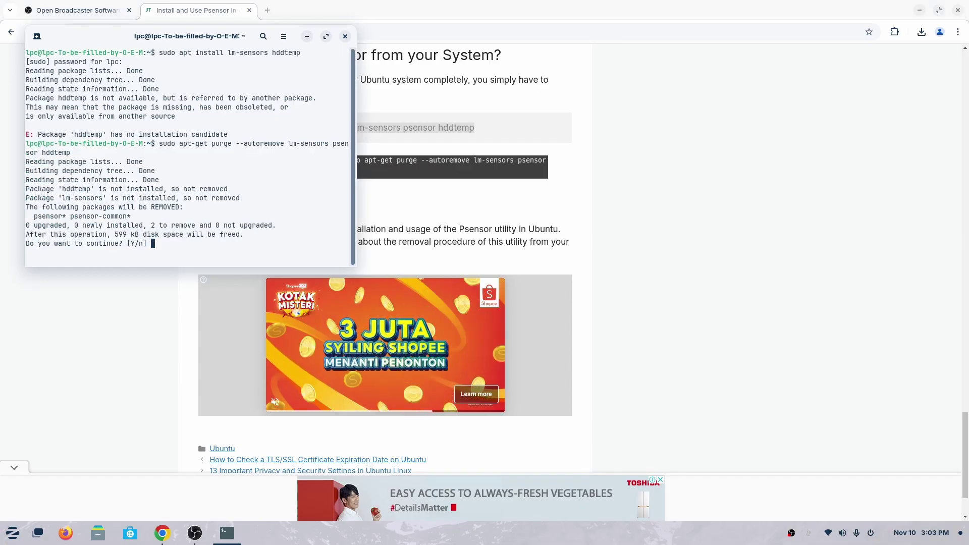
pyautogui.write('y')
pyautogui.press('Return')
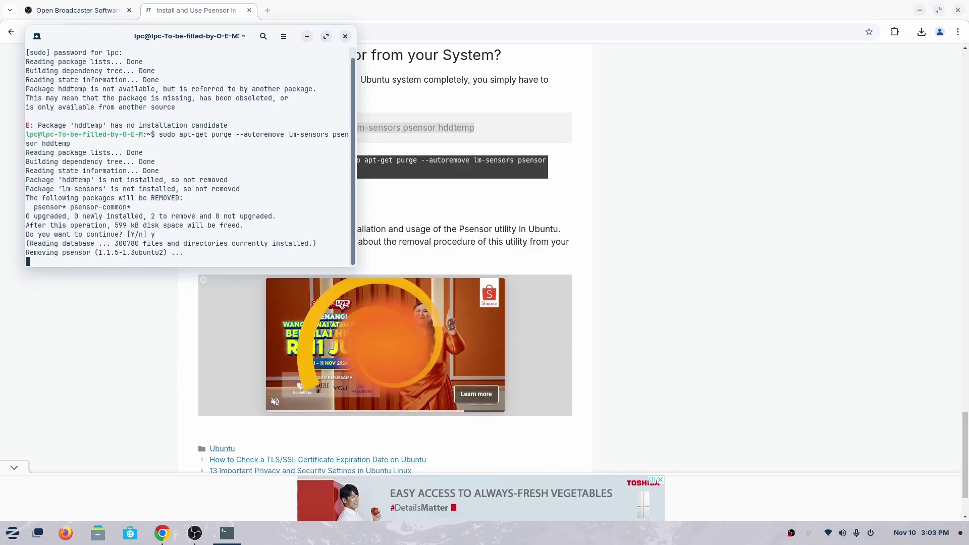